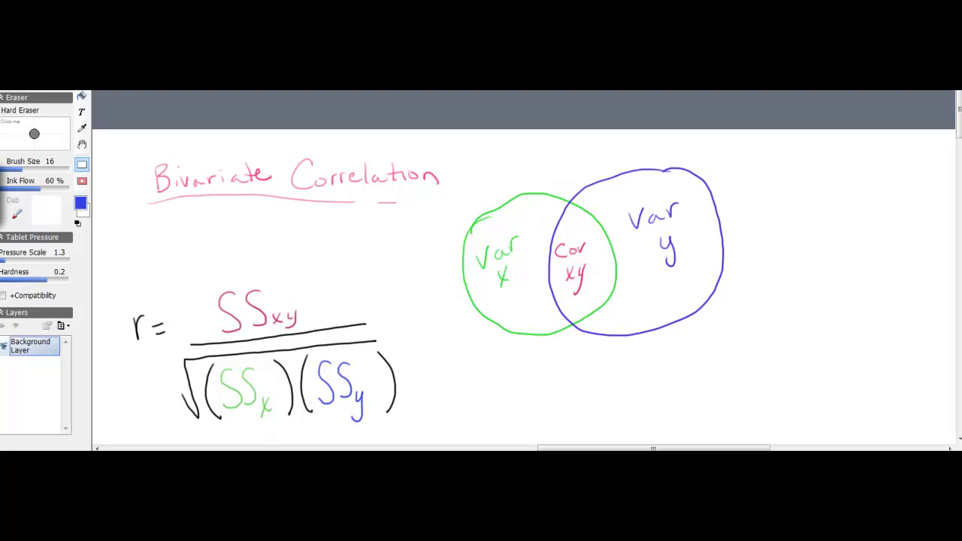
# Shade the x circle green, the y circle blue and their overlap magenta in the Venn diagram with the Digital Pencil.
pyautogui.press('b')
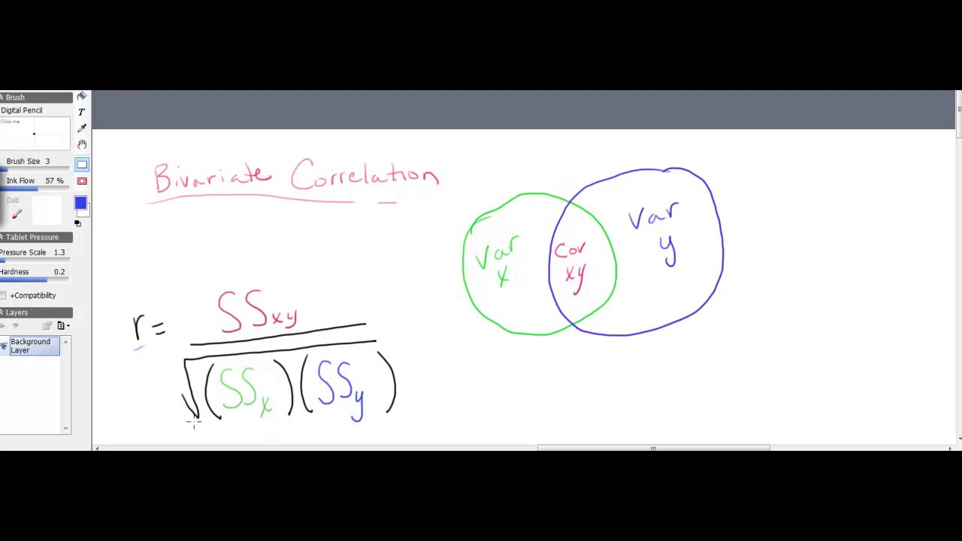
pyautogui.moveTo(188, 360); pyautogui.dragTo(376, 349)
pyautogui.press('2')
pyautogui.moveTo(505, 216)
pyautogui.mouseDown()
pyautogui.moveTo(489, 221)
pyautogui.moveTo(526, 218)
pyautogui.moveTo(519, 234)
pyautogui.moveTo(545, 239)
pyautogui.moveTo(498, 279)
pyautogui.moveTo(519, 294)
pyautogui.moveTo(587, 294)
pyautogui.moveTo(568, 292)
pyautogui.moveTo(571, 308)
pyautogui.mouseUp()
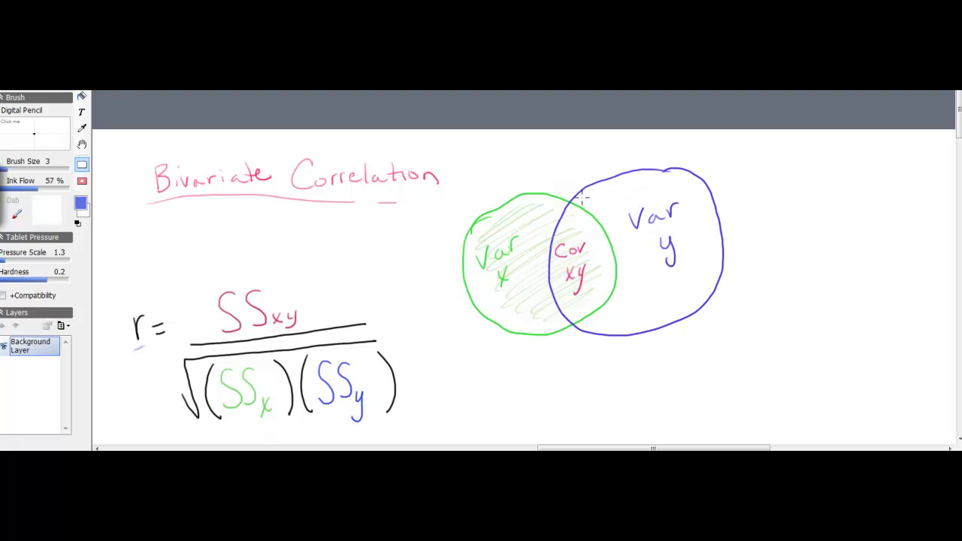
pyautogui.moveTo(583, 196)
pyautogui.mouseDown()
pyautogui.moveTo(680, 183)
pyautogui.moveTo(604, 217)
pyautogui.moveTo(661, 243)
pyautogui.moveTo(585, 300)
pyautogui.moveTo(636, 288)
pyautogui.moveTo(660, 301)
pyautogui.moveTo(604, 282)
pyautogui.mouseUp()
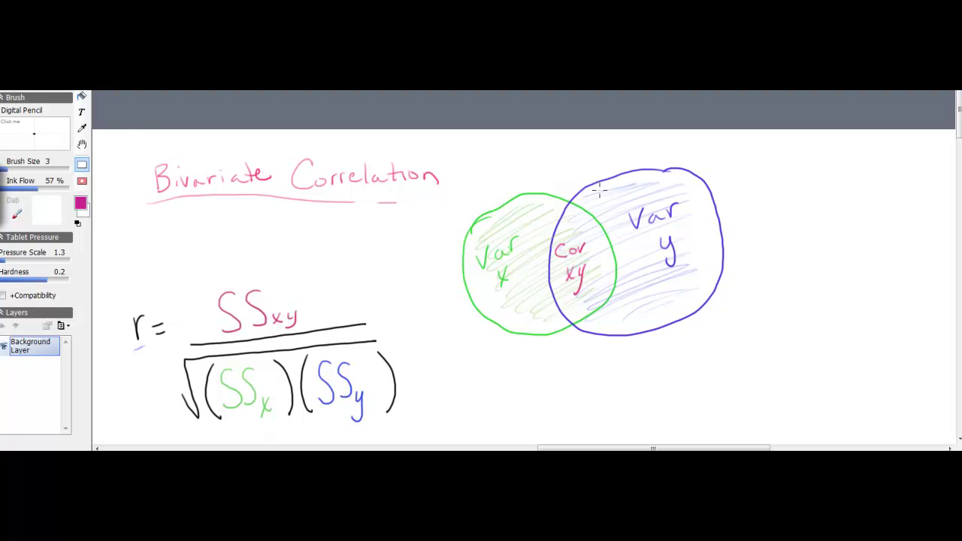
pyautogui.moveTo(575, 215)
pyautogui.mouseDown()
pyautogui.moveTo(579, 203)
pyautogui.moveTo(564, 229)
pyautogui.moveTo(597, 231)
pyautogui.moveTo(564, 252)
pyautogui.moveTo(594, 259)
pyautogui.moveTo(558, 282)
pyautogui.moveTo(573, 292)
pyautogui.moveTo(601, 285)
pyautogui.moveTo(582, 308)
pyautogui.moveTo(607, 293)
pyautogui.mouseUp()
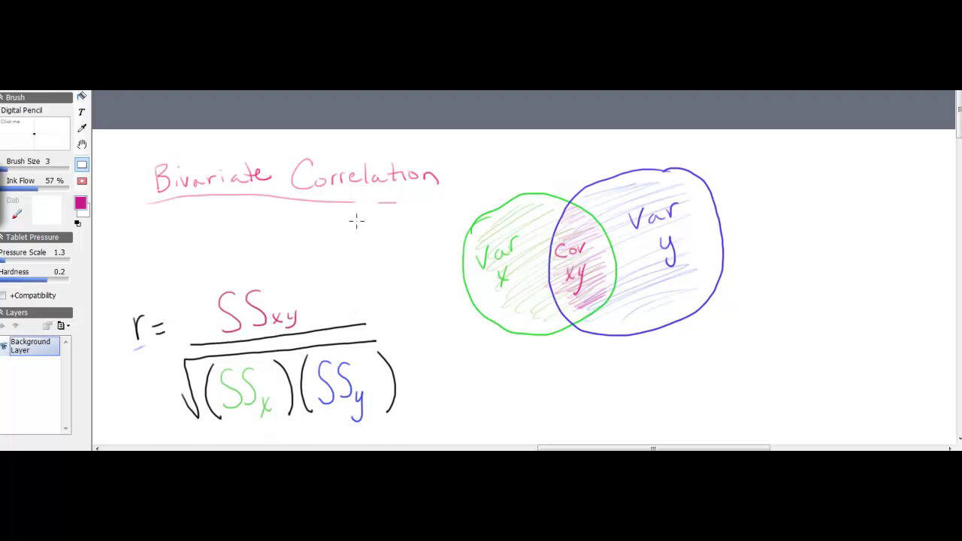
# Draw freehand pencil marks beside the numerator and denominator of the handwritten correlation formula.
pyautogui.moveTo(346, 284); pyautogui.dragTo(343, 301)
pyautogui.moveTo(343, 301); pyautogui.dragTo(388, 254)
pyautogui.moveTo(414, 376)
pyautogui.mouseDown()
pyautogui.moveTo(409, 390)
pyautogui.moveTo(451, 373)
pyautogui.mouseUp()
# Switch to the Excel worksheet and square the first x deviation in D2 with =C2*C2.
pyautogui.hotkey('alt', 'Tab')
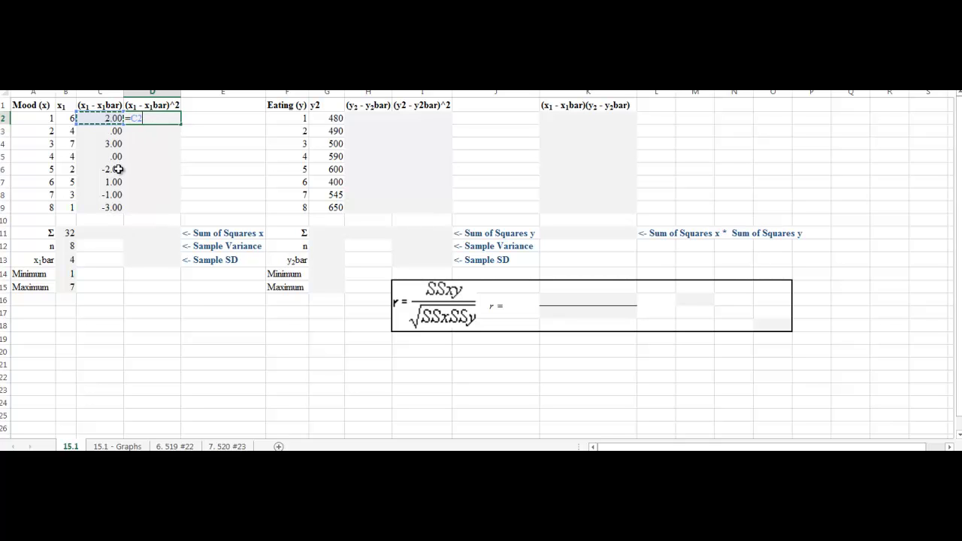
pyautogui.write('*')
pyautogui.click(110, 120)
pyautogui.press('Return')
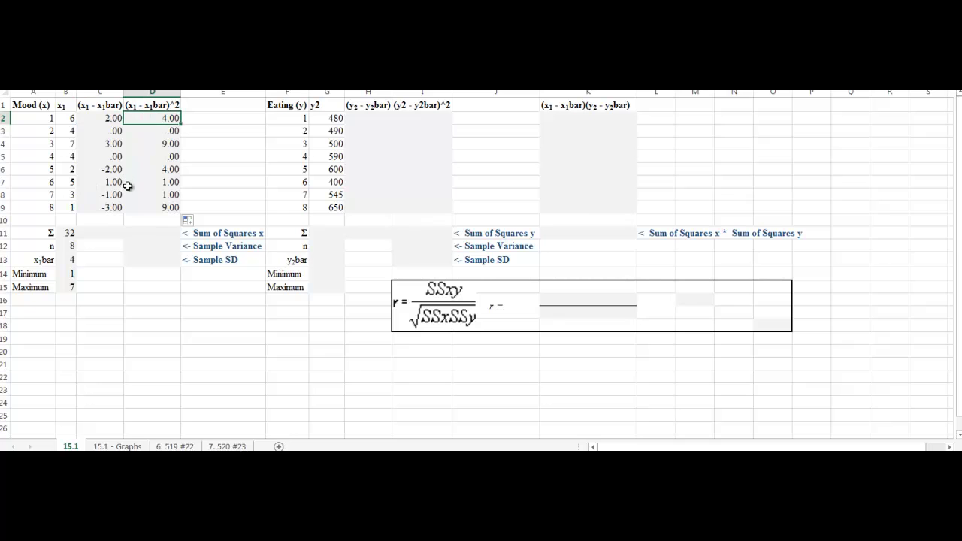
# Total the x deviations in C11 and calculate the sample variance of x in D12 with =D11/(B12-1).
pyautogui.click(113, 231)
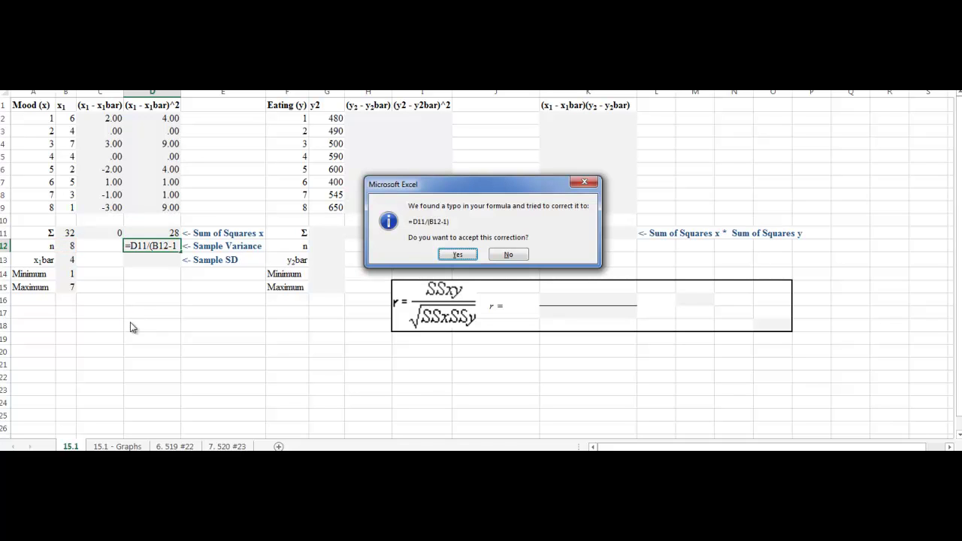
pyautogui.click(456, 255)
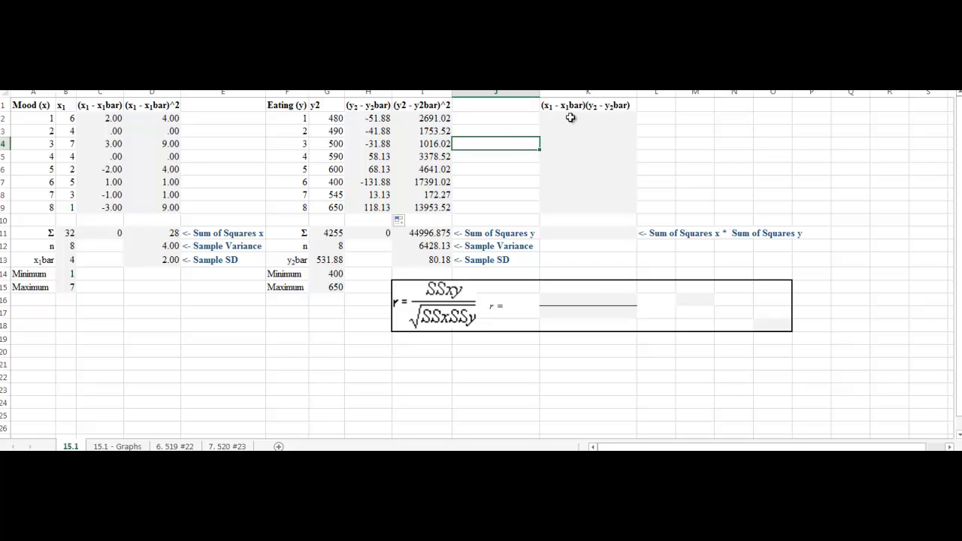
# Multiply the x and y deviations in K2 with =C2*H2 and fill the formula down to K9.
pyautogui.click(575, 118)
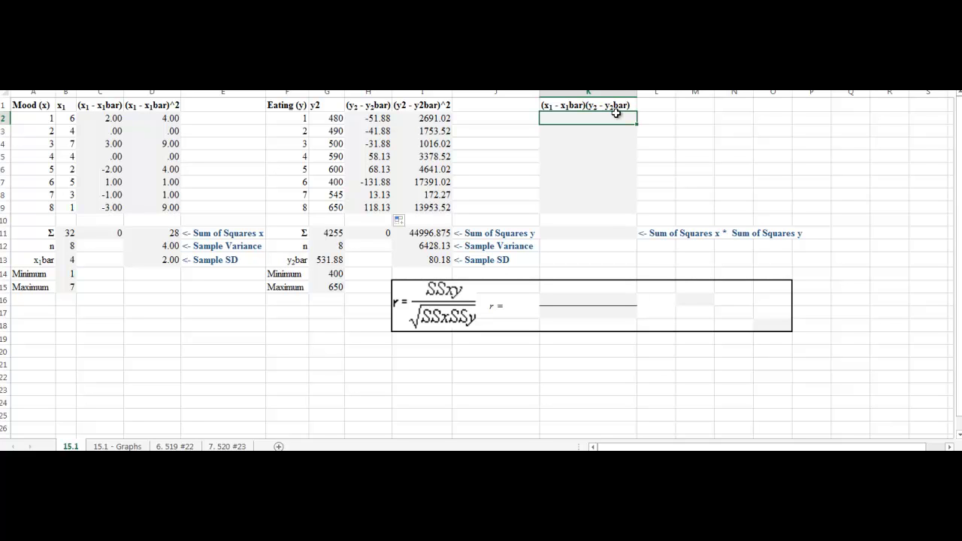
pyautogui.write('=')
pyautogui.click(90, 119)
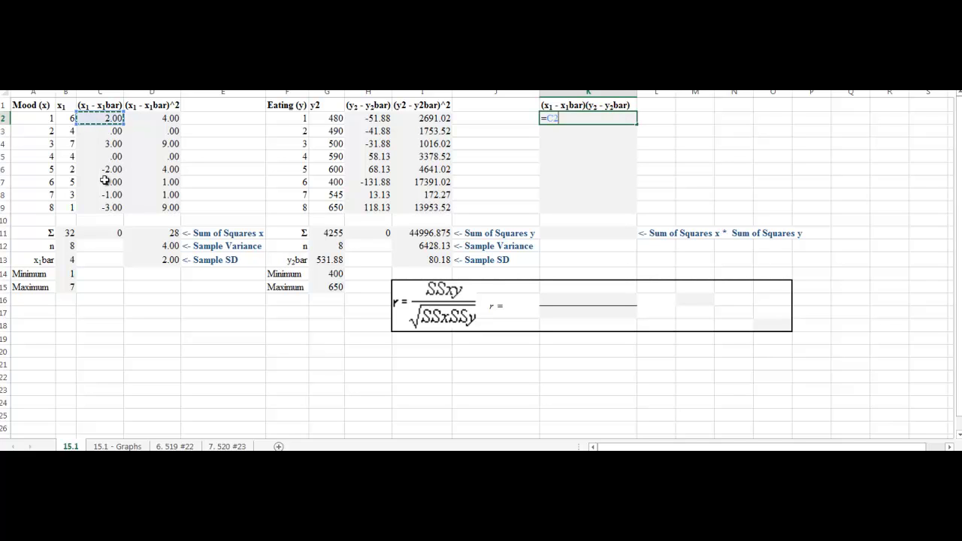
pyautogui.write('*')
pyautogui.click(378, 118)
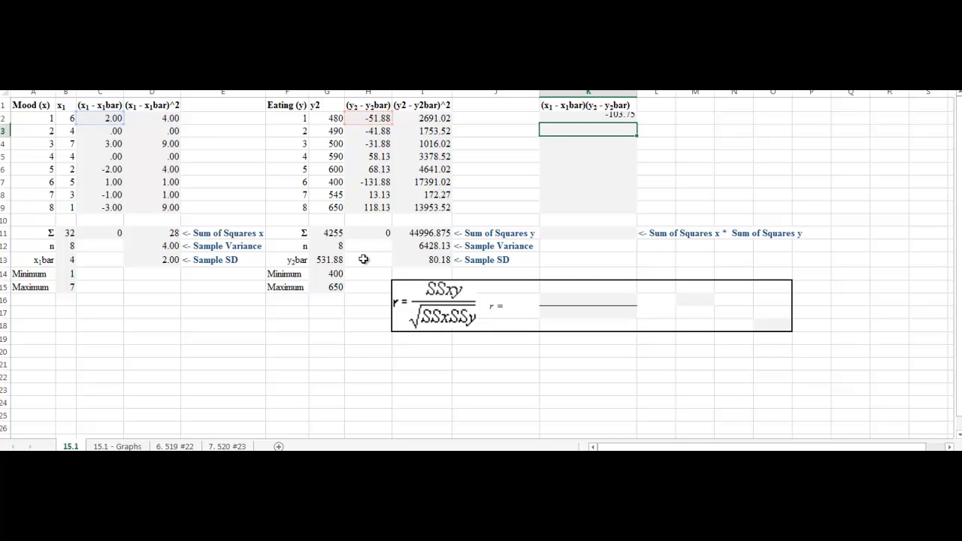
pyautogui.press('Return')
pyautogui.click(624, 118)
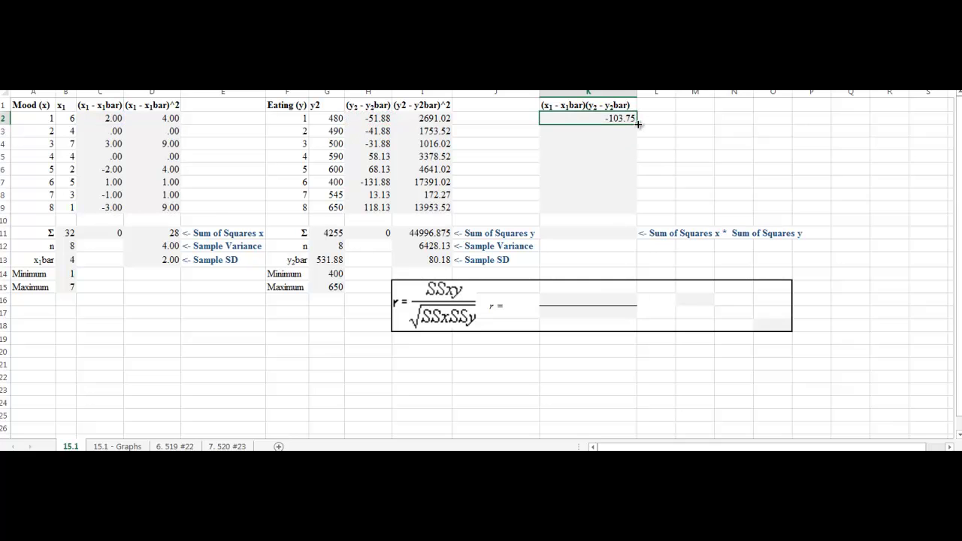
pyautogui.moveTo(636, 124); pyautogui.dragTo(630, 210)
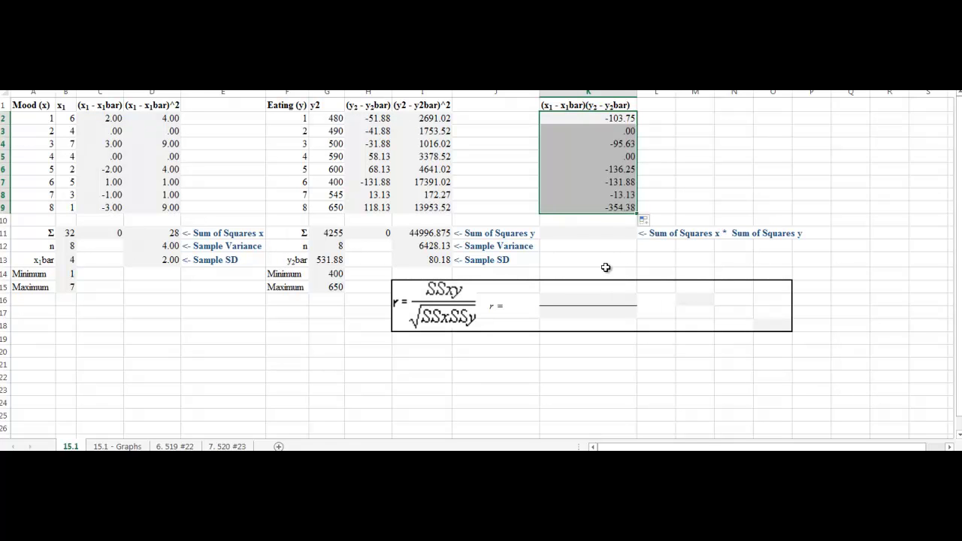
# Total the deviation products in K11 with a SUM of K2:K9.
pyautogui.click(617, 233)
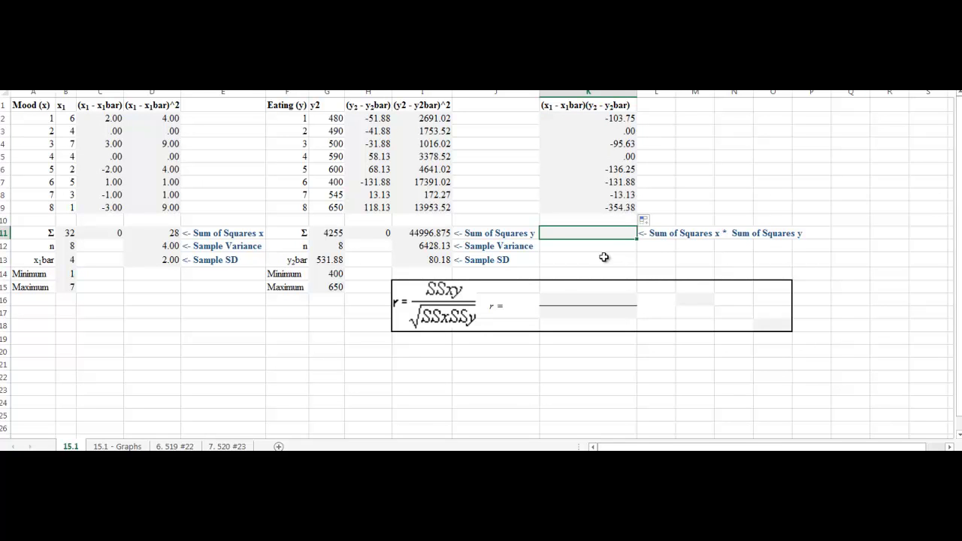
pyautogui.write('=sum(')
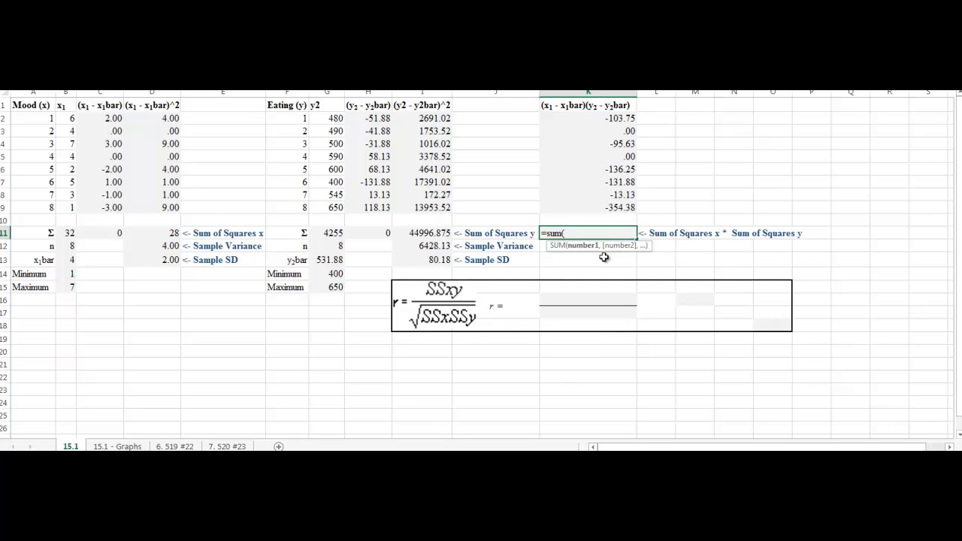
pyautogui.moveTo(593, 119); pyautogui.dragTo(594, 206)
pyautogui.write(')')
pyautogui.press('Return')
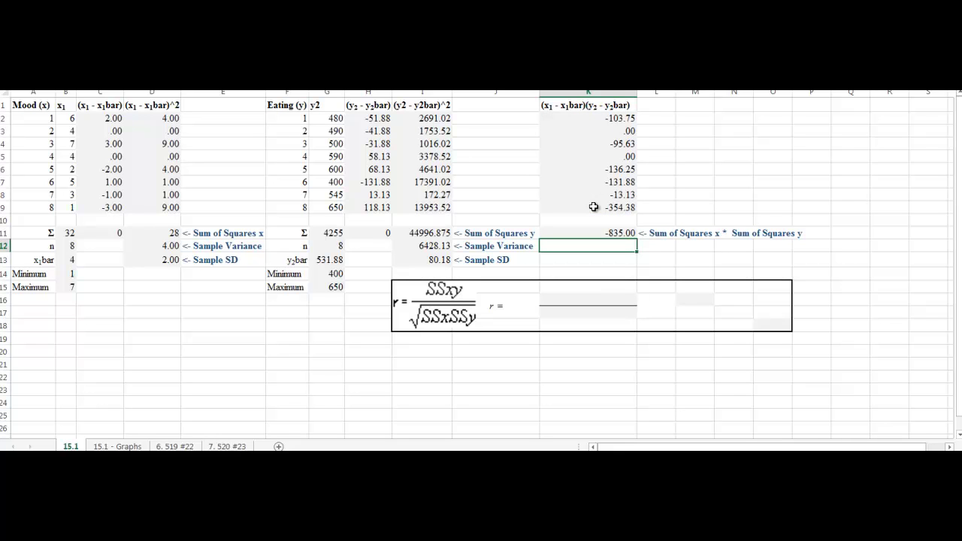
pyautogui.click(172, 233)
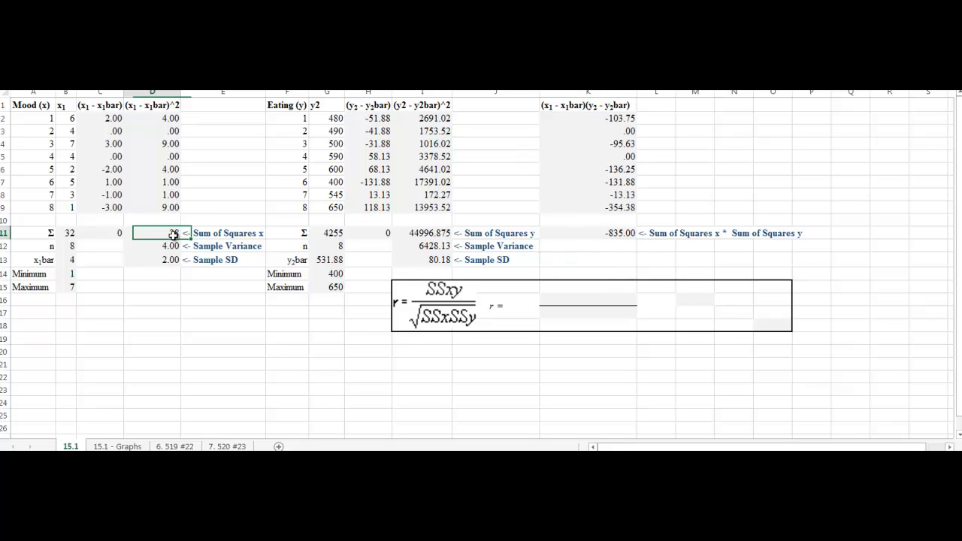
pyautogui.click(442, 234)
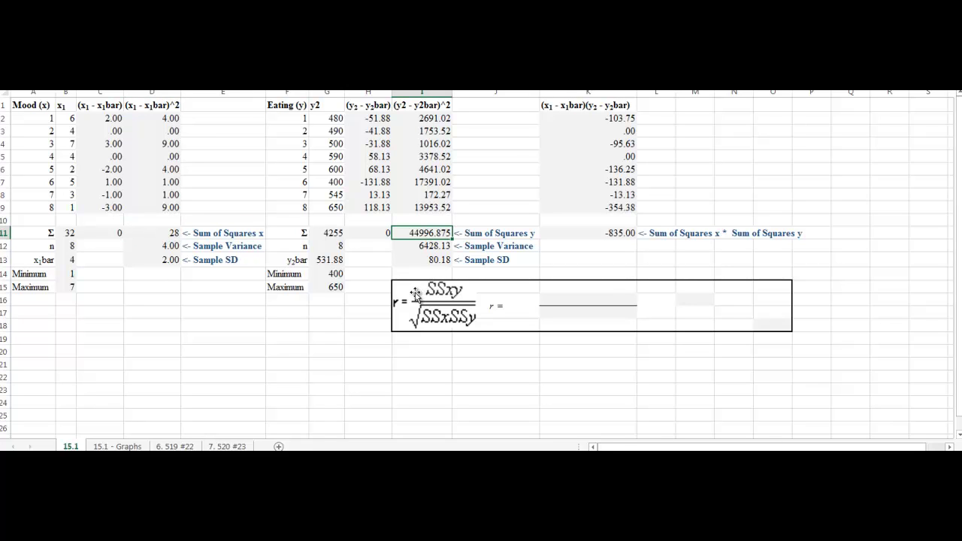
pyautogui.click(606, 233)
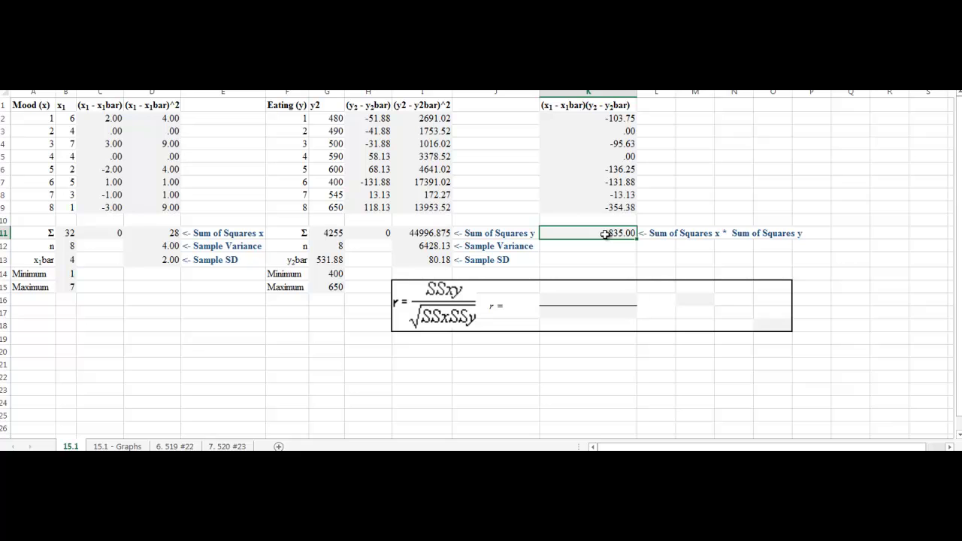
# Label the total of the deviation products by entering "Sum of Squares Cross Products" in K12.
pyautogui.click(607, 245)
pyautogui.write('Sum of')
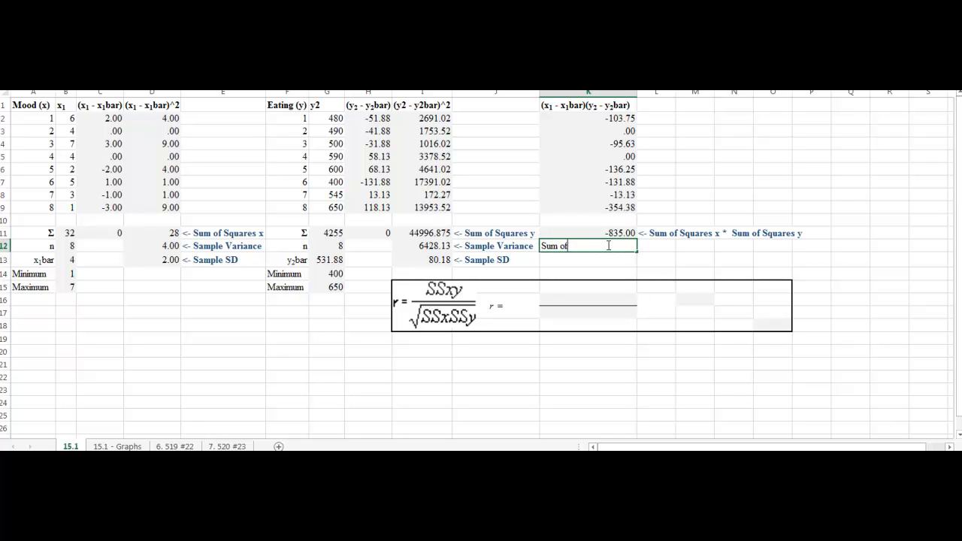
pyautogui.write(' Squares Cross Products')
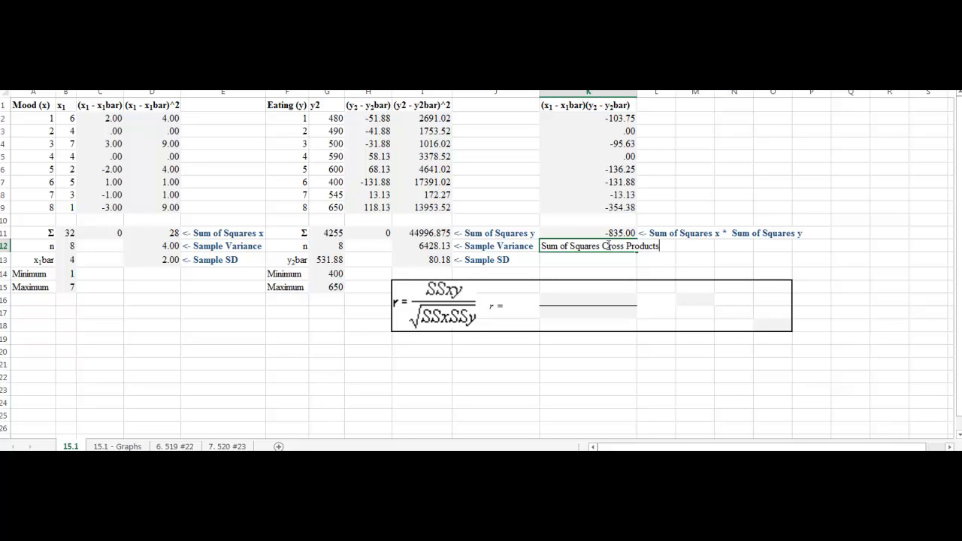
pyautogui.press('Return')
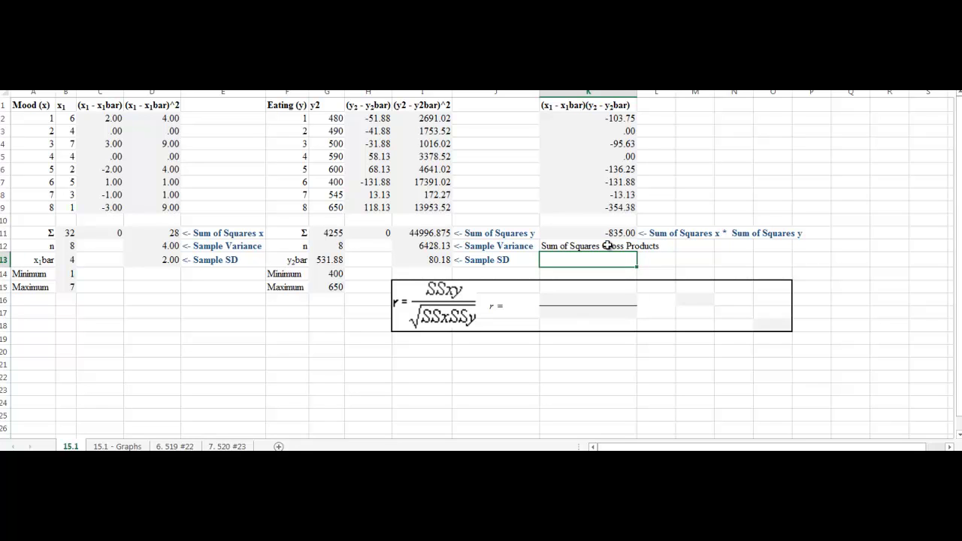
# Examine the third row's x and y deviations, the cross-products total and its labels, and the blank fraction cells of the r formula.
pyautogui.click(107, 143)
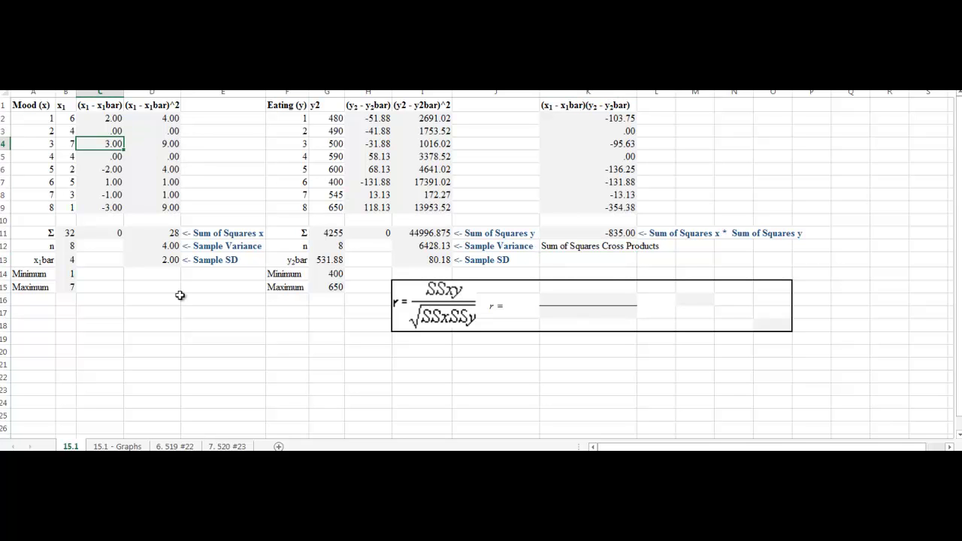
pyautogui.press('Right')
pyautogui.press('Right')
pyautogui.press('Right')
pyautogui.press('Right')
pyautogui.press('Right')
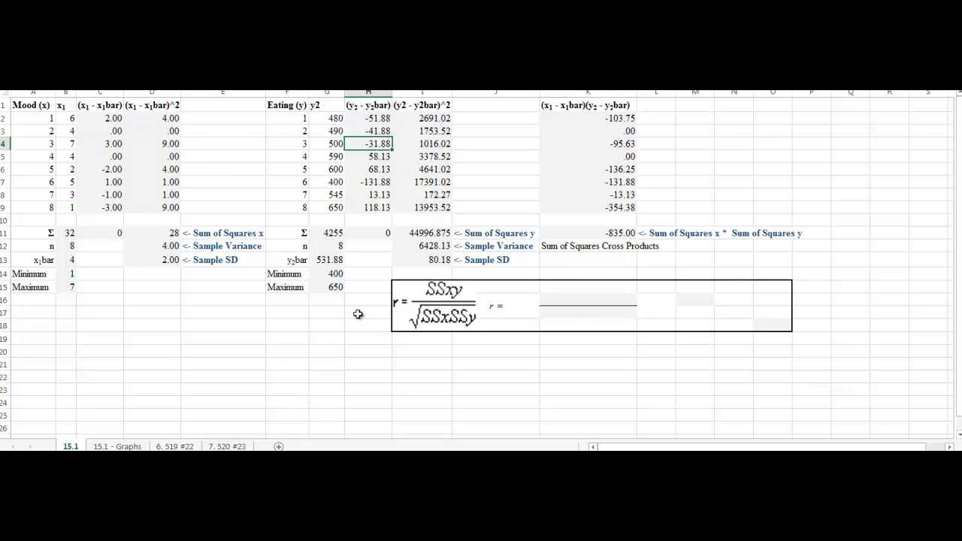
pyautogui.click(695, 236)
pyautogui.click(609, 250)
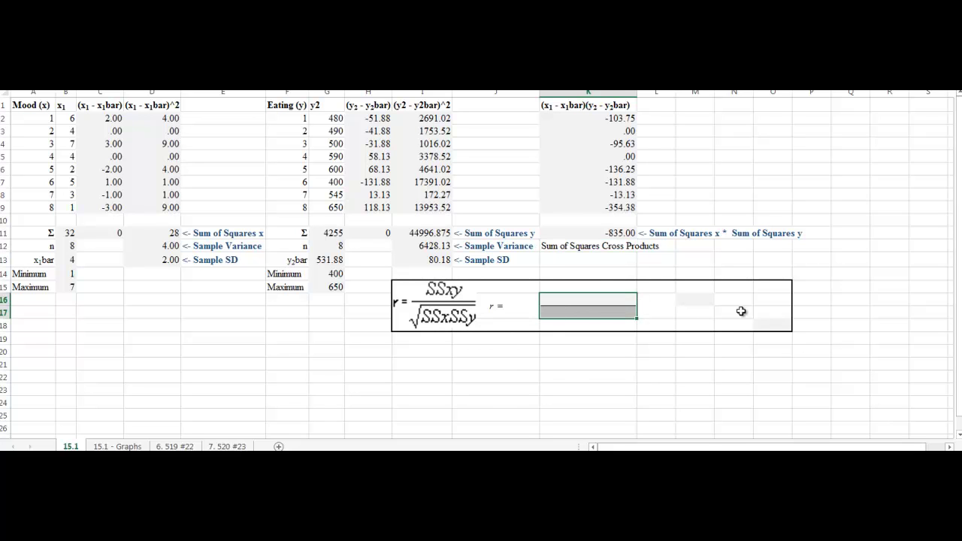
pyautogui.click(736, 365)
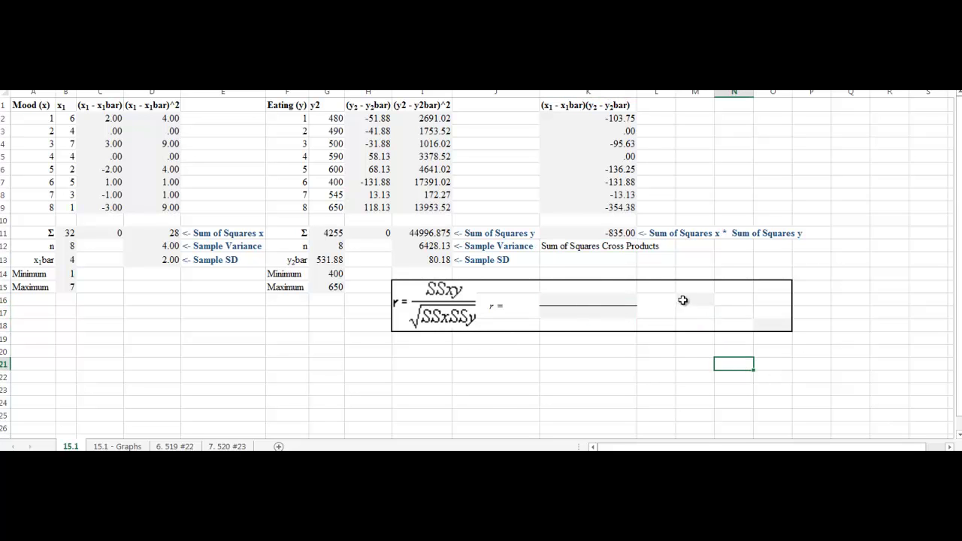
# Enter a literal equals sign as text in the merged cell L16:L17 beside the r fraction.
pyautogui.moveTo(658, 301); pyautogui.dragTo(659, 313)
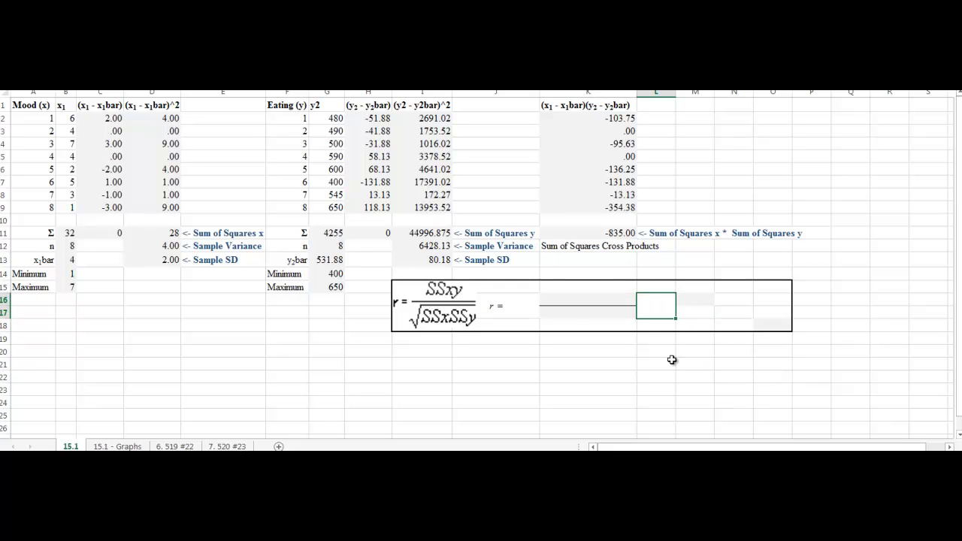
pyautogui.write('=')
pyautogui.click(721, 328)
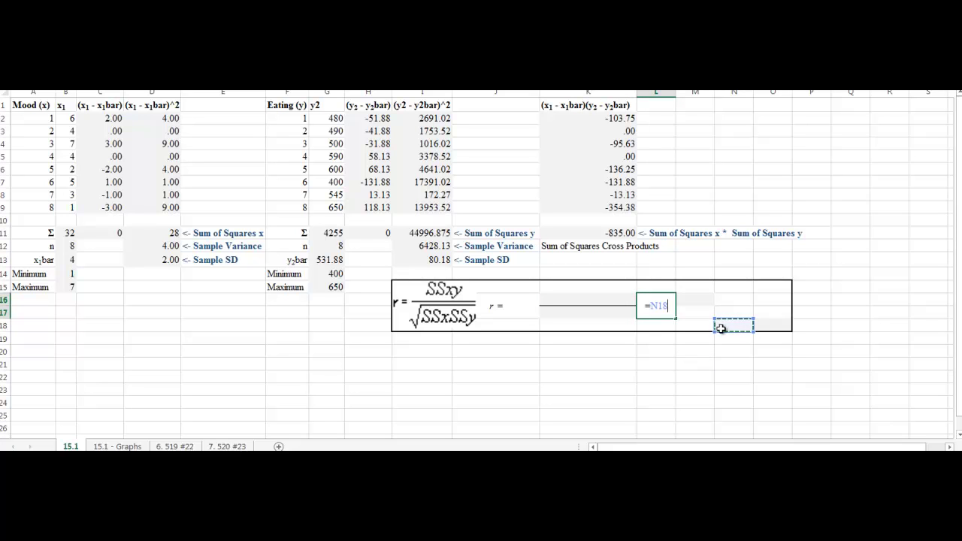
pyautogui.press('Escape')
pyautogui.write("'=")
pyautogui.press('Return')
# Enter the label "r2 =" in cell N18 of the correlation box.
pyautogui.click(733, 322)
pyautogui.write('r2')
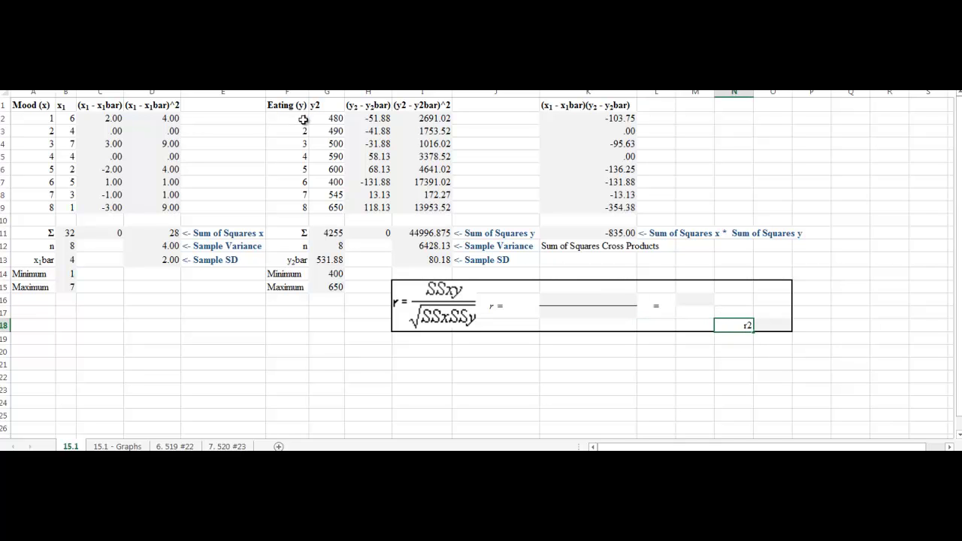
pyautogui.write(' =')
pyautogui.press('Return')
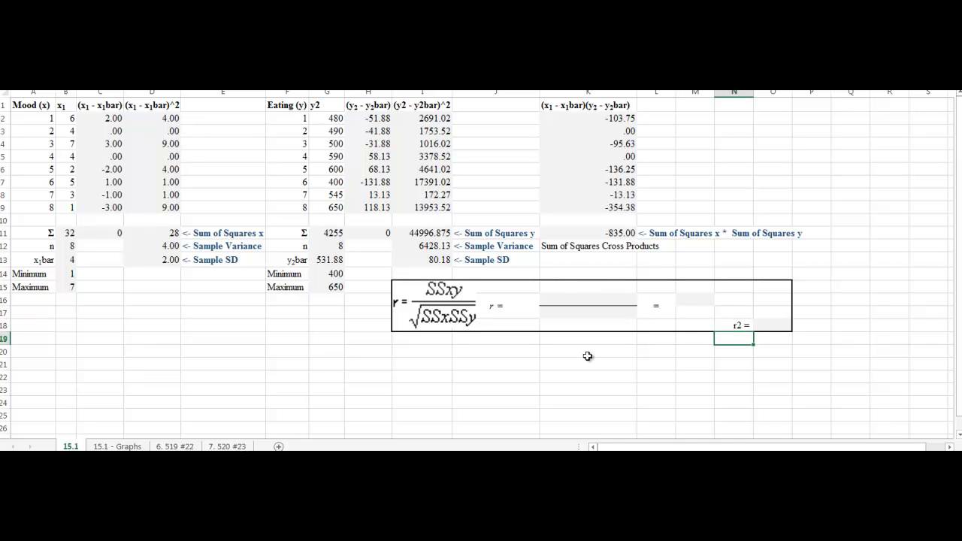
# Fill the numerator of r in K16 with a reference to the cross-products total in K11.
pyautogui.click(562, 301)
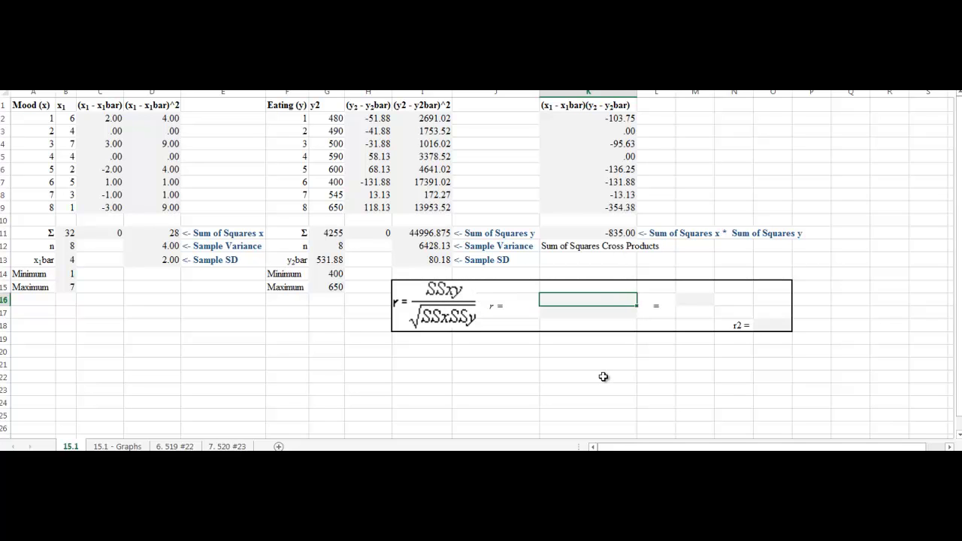
pyautogui.write('=')
pyautogui.click(599, 234)
pyautogui.press('Return')
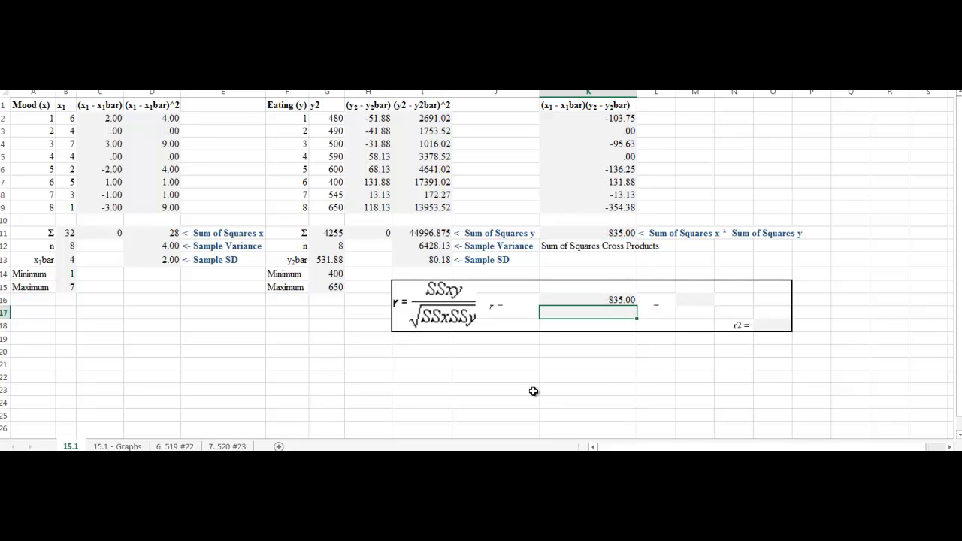
# Fill the denominator of r in K17 with the square root of D11 (sum of squares x) times I11 (sum of squares y).
pyautogui.write('=sqrt')
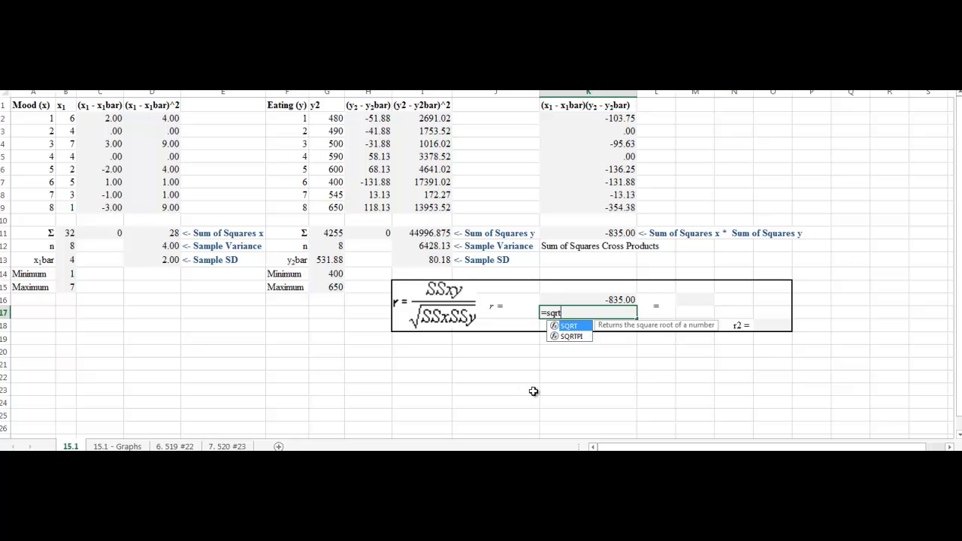
pyautogui.write('((')
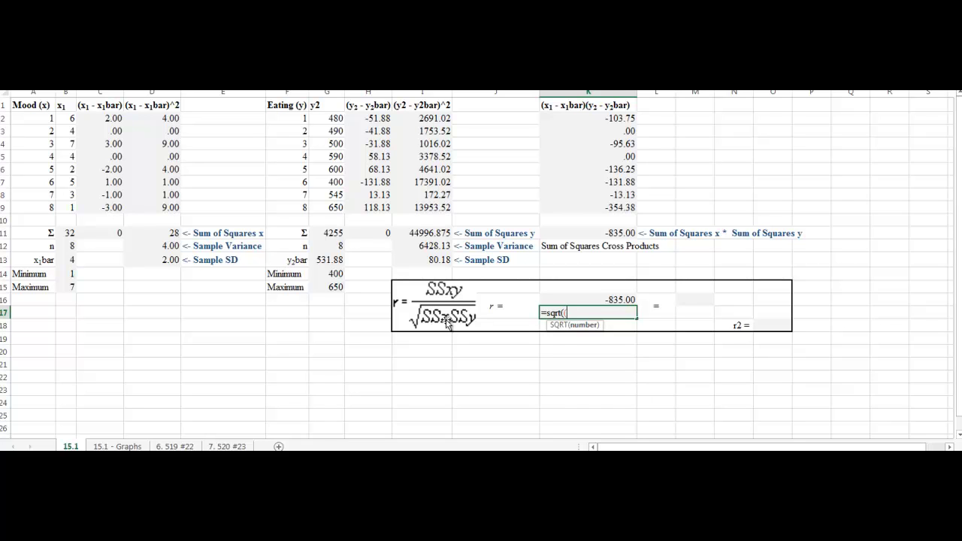
pyautogui.click(163, 234)
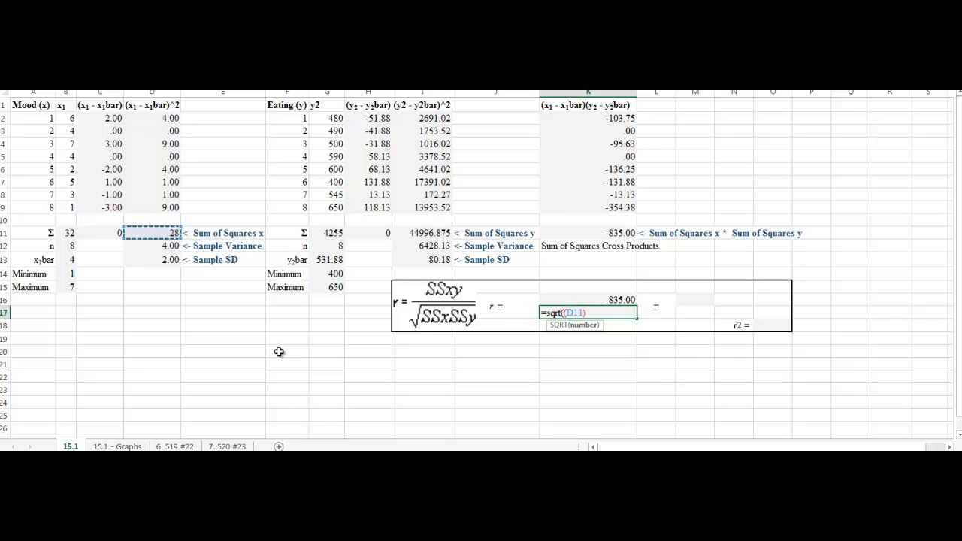
pyautogui.write(')(')
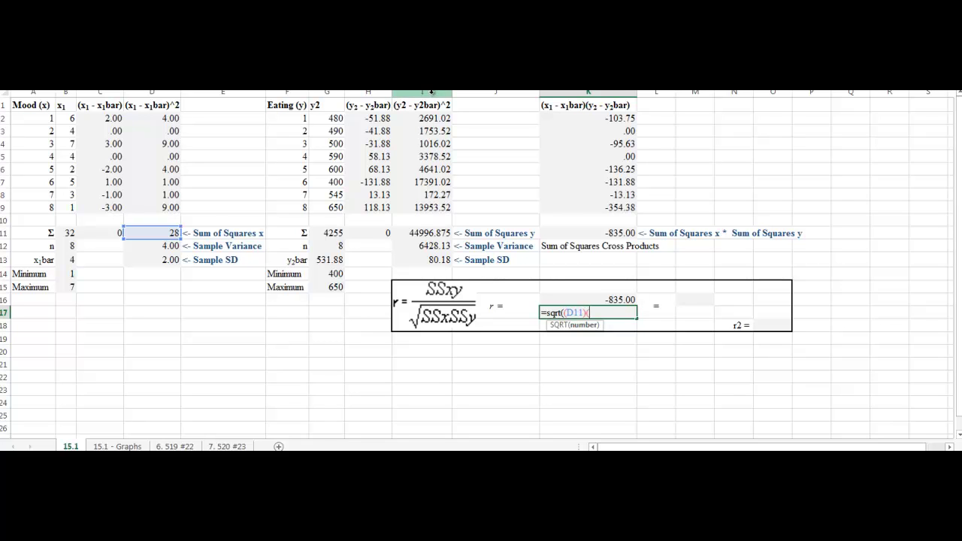
pyautogui.click(423, 233)
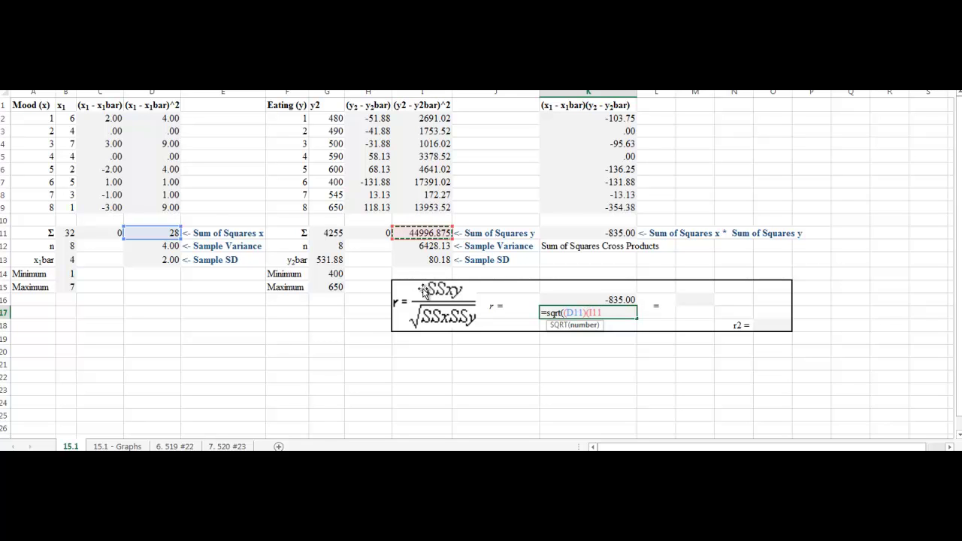
pyautogui.write('))')
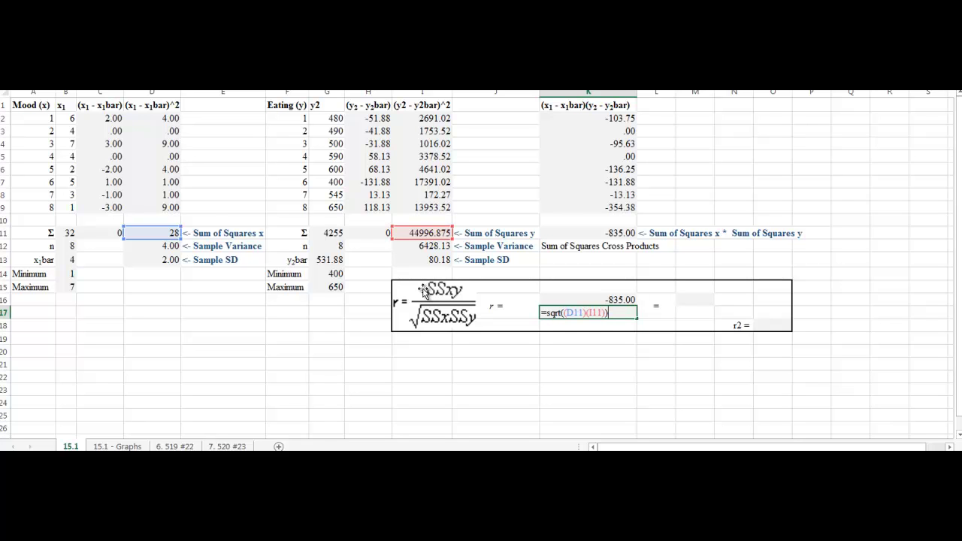
pyautogui.press('Return')
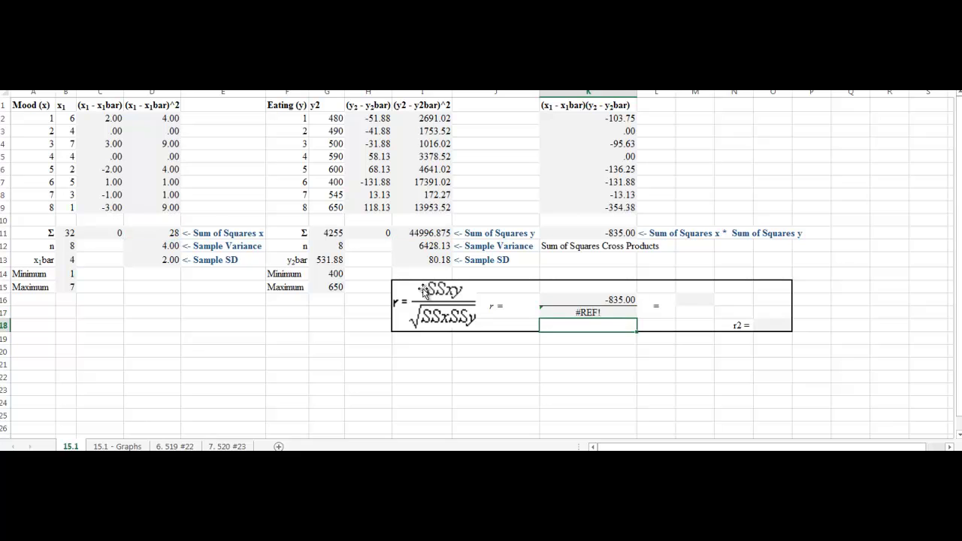
pyautogui.press('Up')
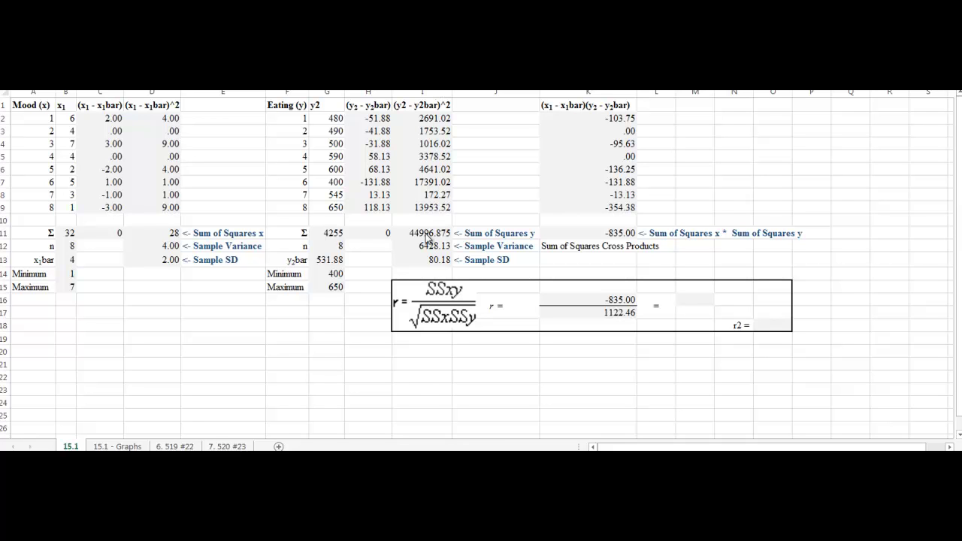
pyautogui.click(616, 318)
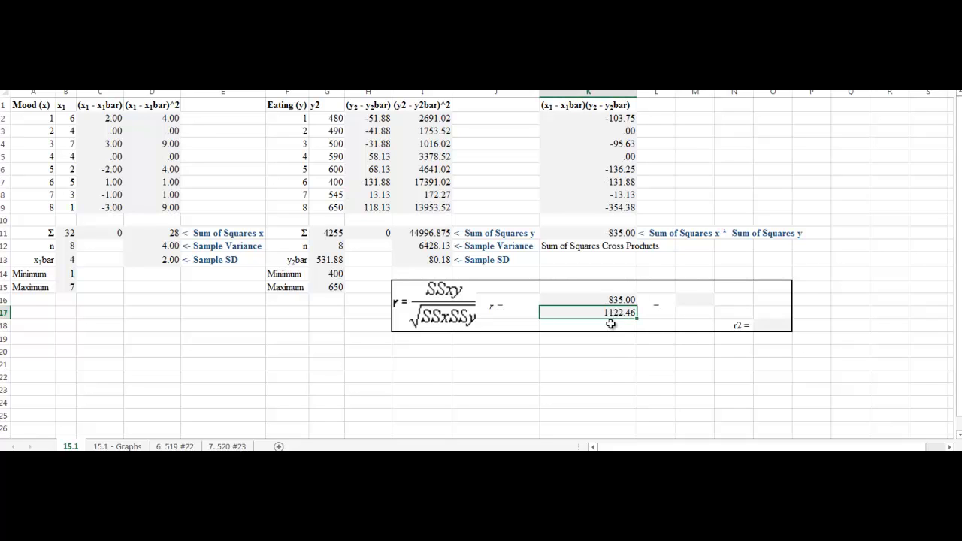
# Calculate r in M16 by dividing the numerator in K16 by the denominator in K17.
pyautogui.click(697, 300)
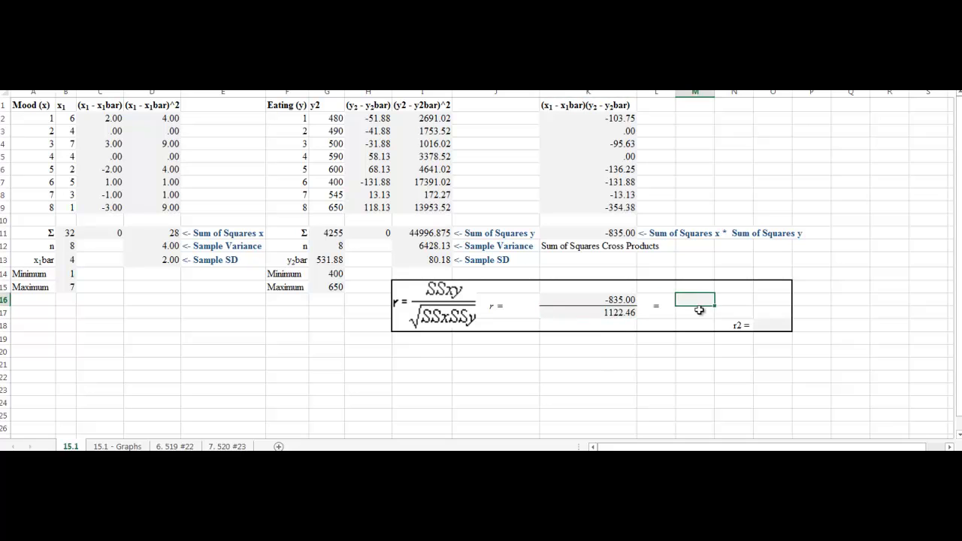
pyautogui.write('=')
pyautogui.click(624, 301)
pyautogui.write('/')
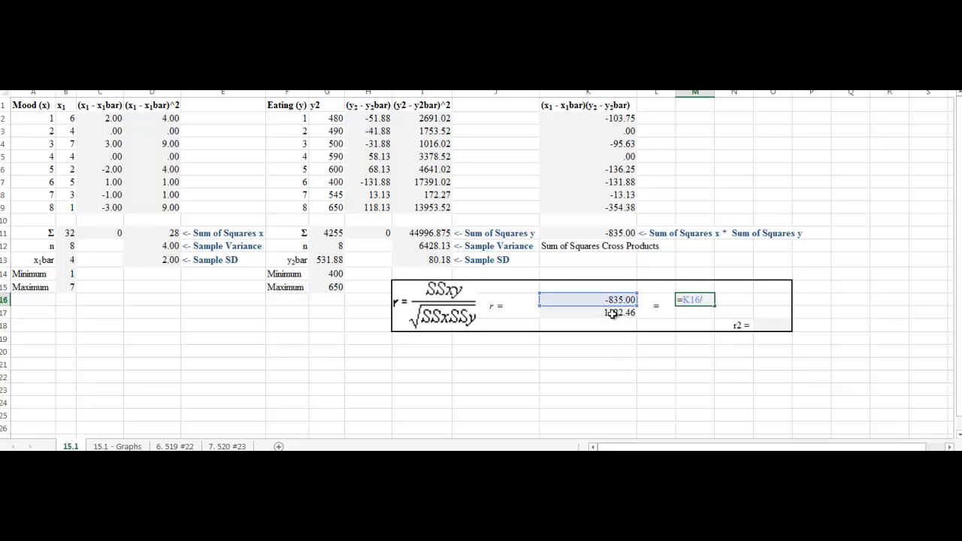
pyautogui.click(611, 314)
pyautogui.press('Return')
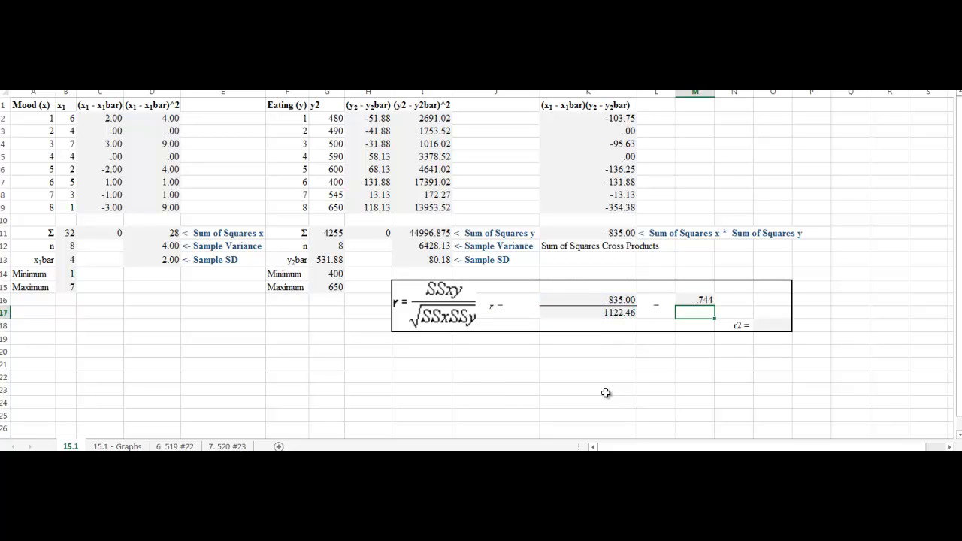
# Calculate r squared in O18 by multiplying the r value in M16 by itself.
pyautogui.click(762, 326)
pyautogui.write('=')
pyautogui.click(703, 300)
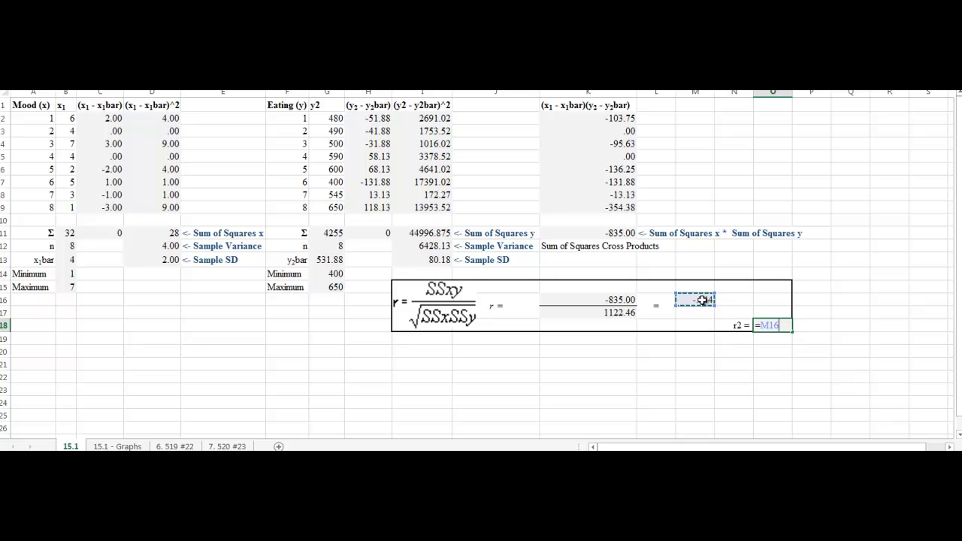
pyautogui.write('*')
pyautogui.click(704, 301)
pyautogui.press('Return')
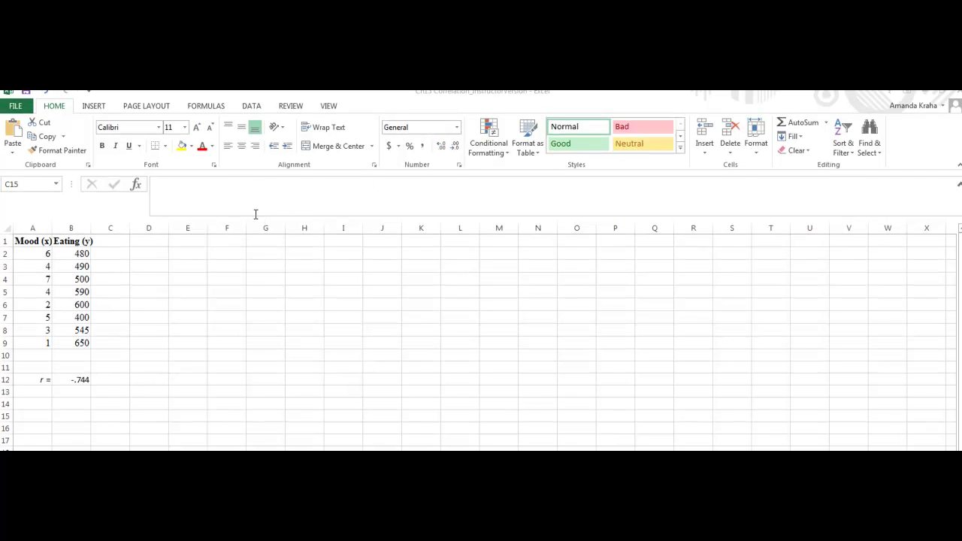
# Insert a markers-only scatter chart of the Mood and Eating data in A1:B9 and move it nearer to the data.
pyautogui.click(42, 241)
pyautogui.moveTo(39, 241); pyautogui.dragTo(43, 344)
pyautogui.click(43, 253)
pyautogui.moveTo(83, 254); pyautogui.dragTo(82, 342)
pyautogui.moveTo(43, 240); pyautogui.dragTo(75, 342)
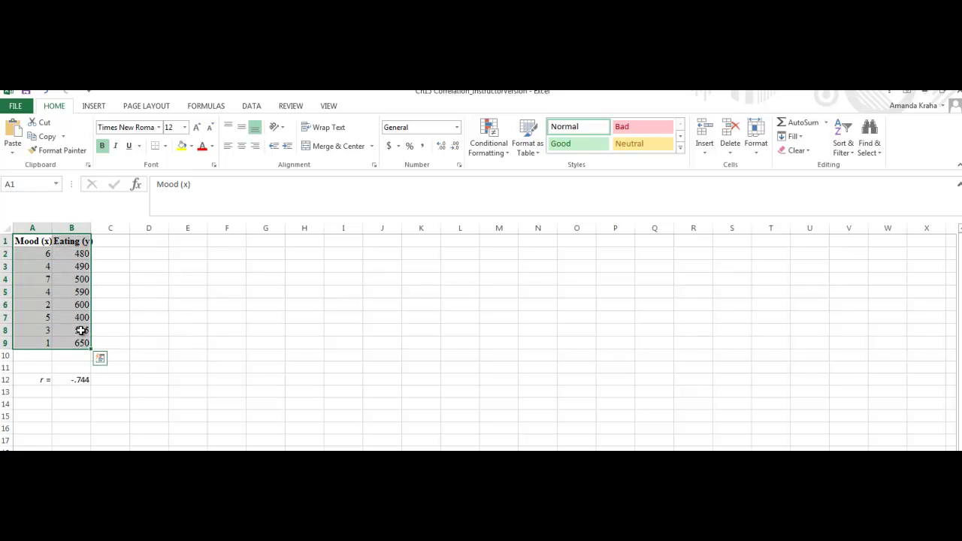
pyautogui.click(94, 108)
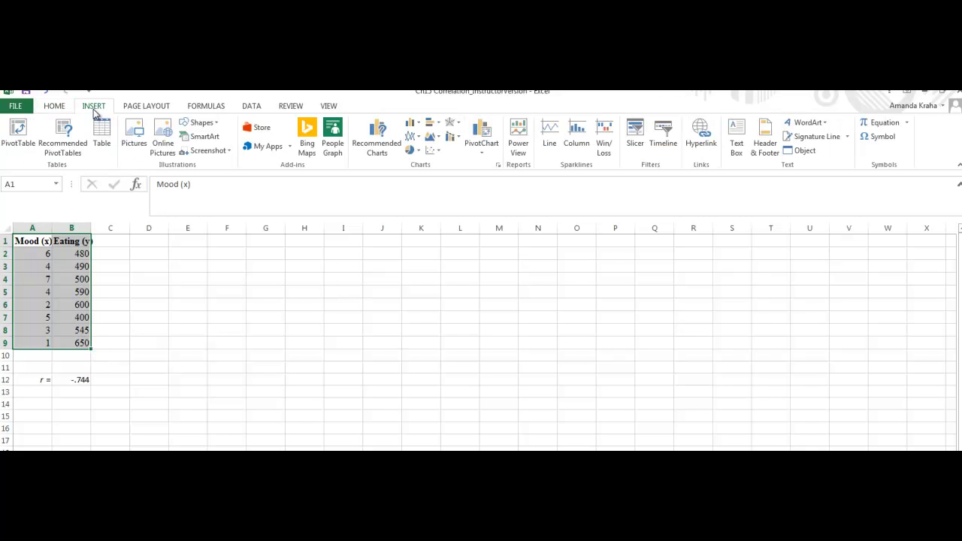
pyautogui.click(389, 154)
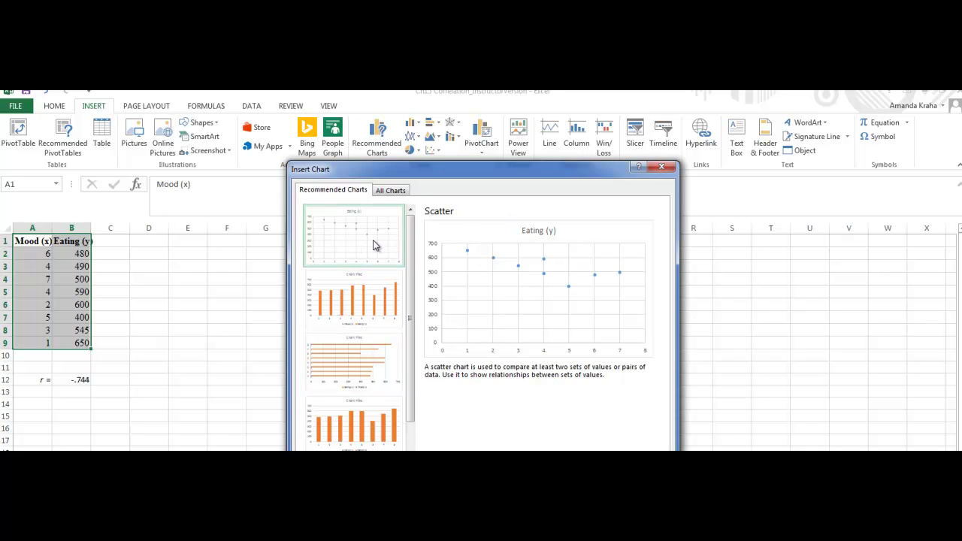
pyautogui.click(662, 166)
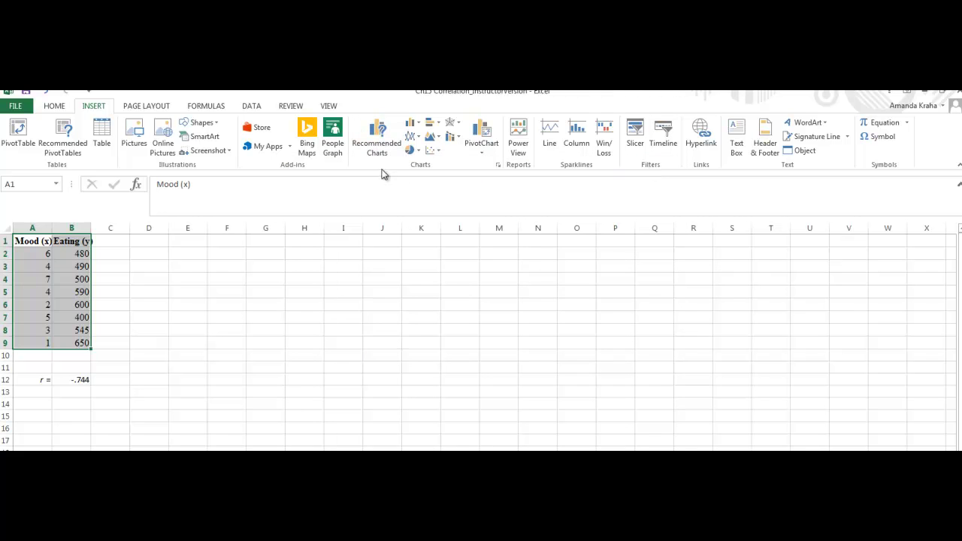
pyautogui.click(442, 158)
pyautogui.click(439, 191)
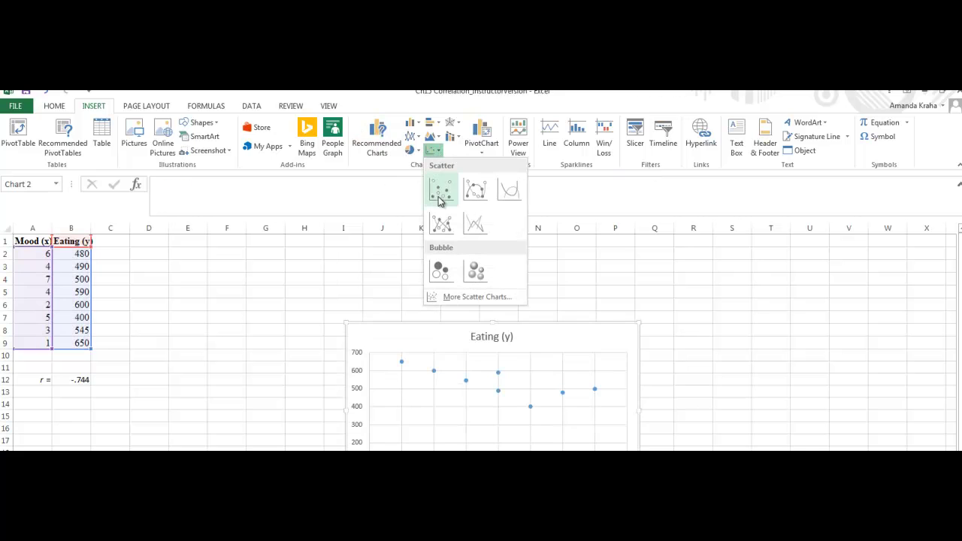
pyautogui.moveTo(462, 337); pyautogui.dragTo(358, 301)
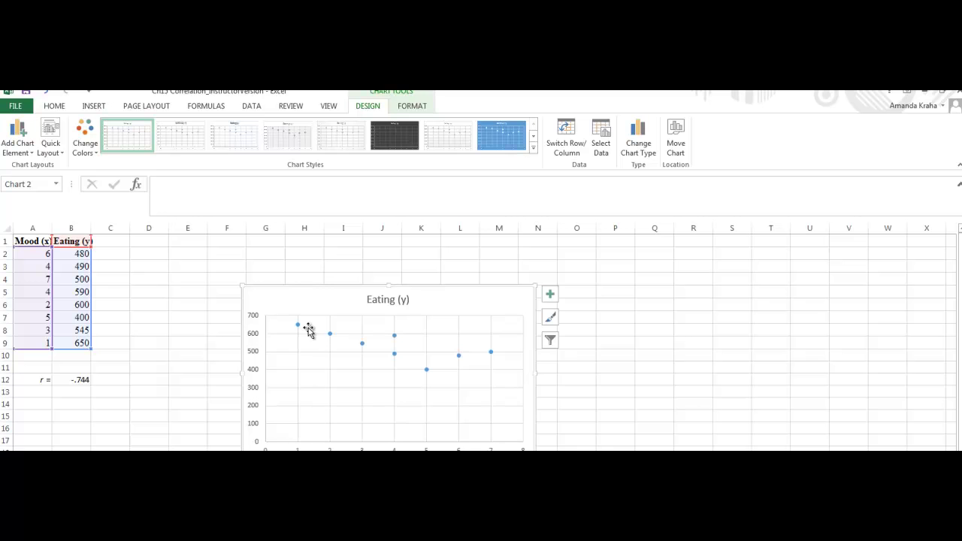
# Add axis titles to the scatter chart and name the horizontal axis "Mood".
pyautogui.moveTo(299, 326)
pyautogui.click(552, 295)
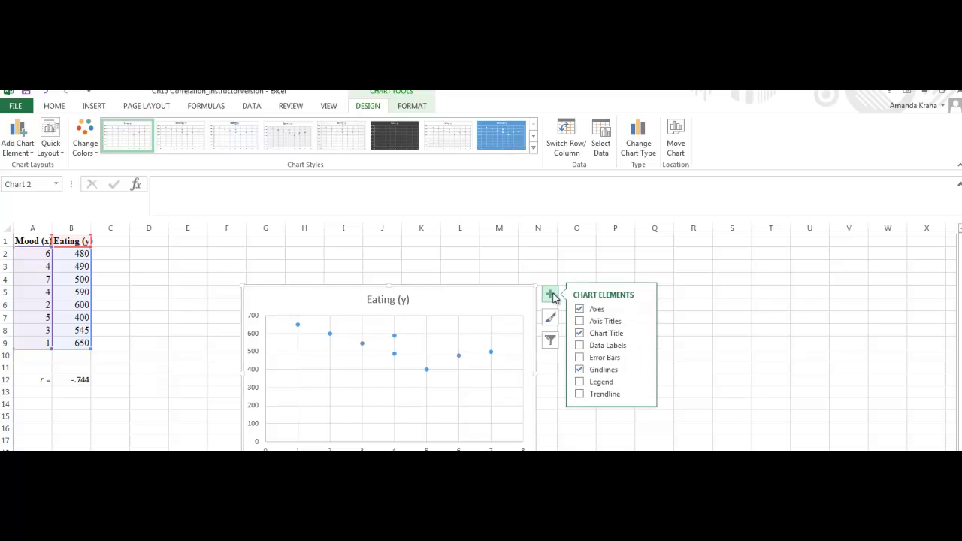
pyautogui.click(579, 321)
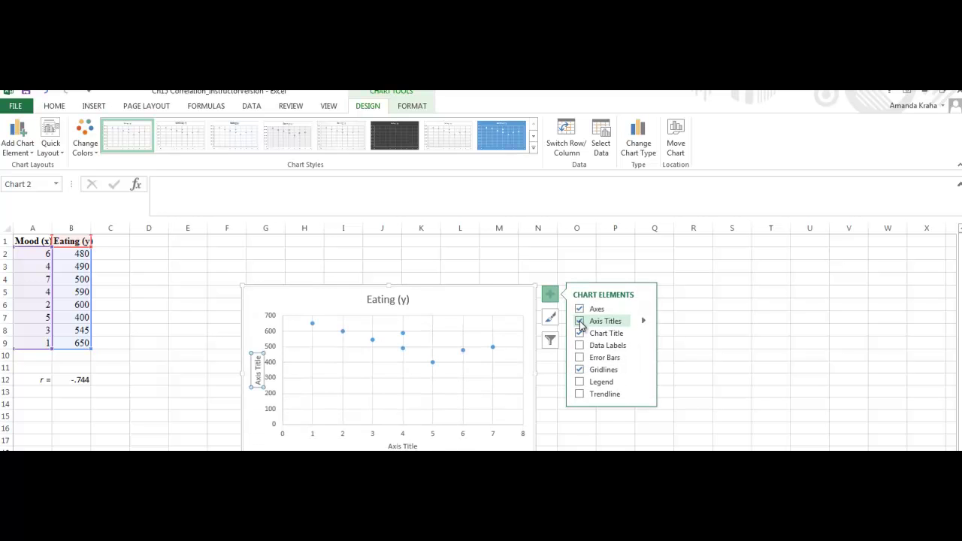
pyautogui.doubleClick(409, 447)
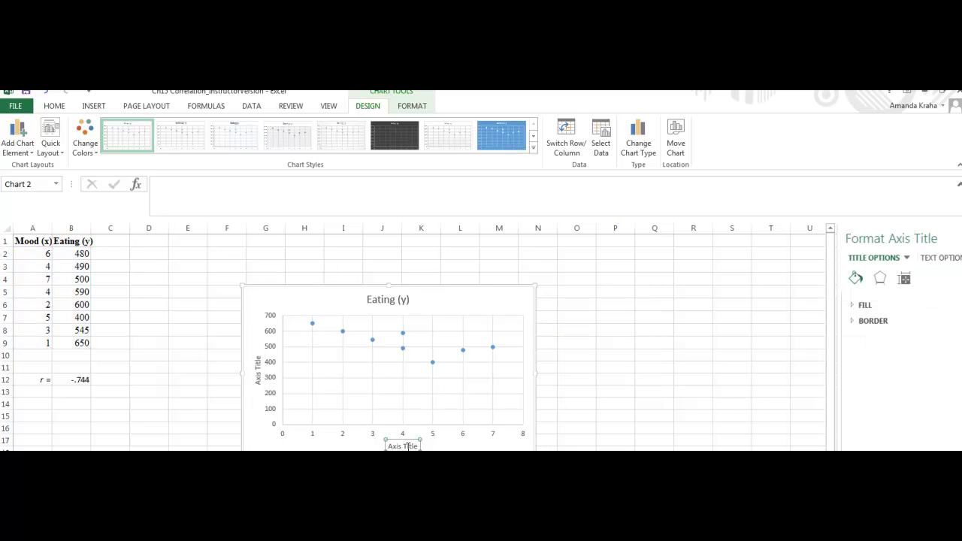
pyautogui.tripleClick(396, 447)
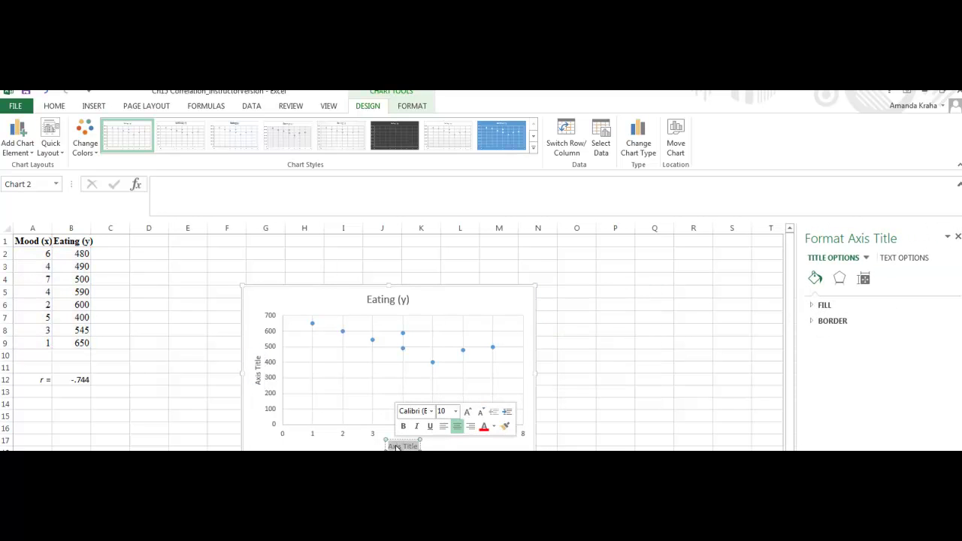
pyautogui.write('Mood')
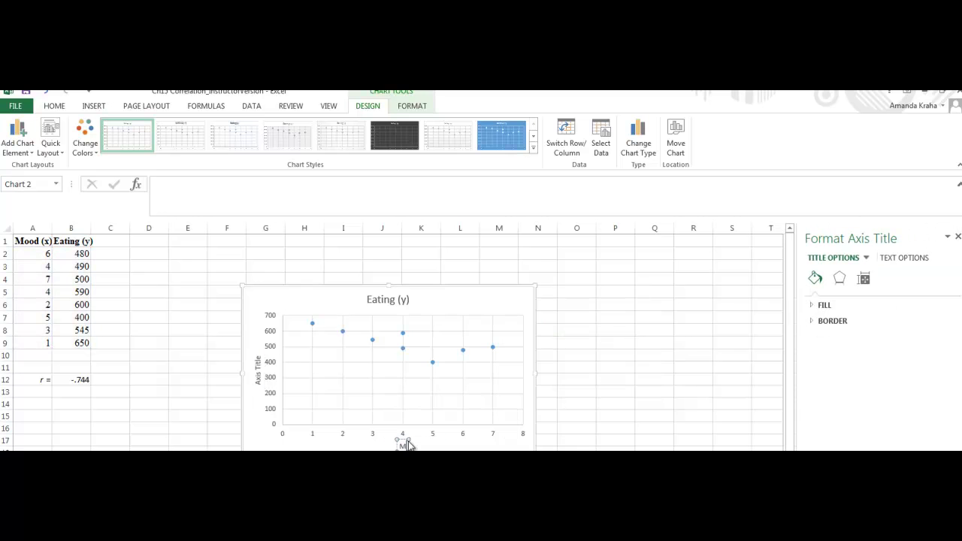
# Name the scatter chart's vertical axis "Eating".
pyautogui.click(258, 368)
pyautogui.tripleClick(257, 368)
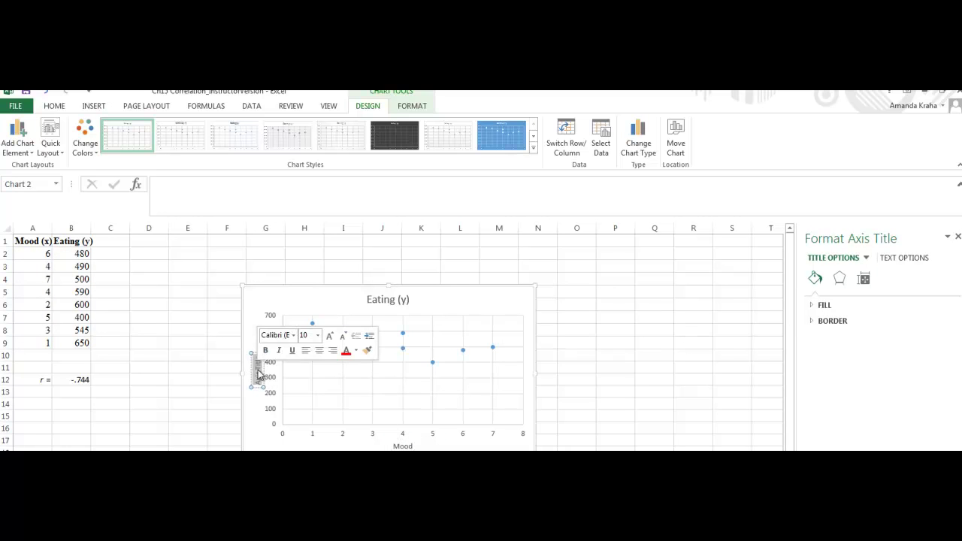
pyautogui.press('Delete')
pyautogui.write('Eating')
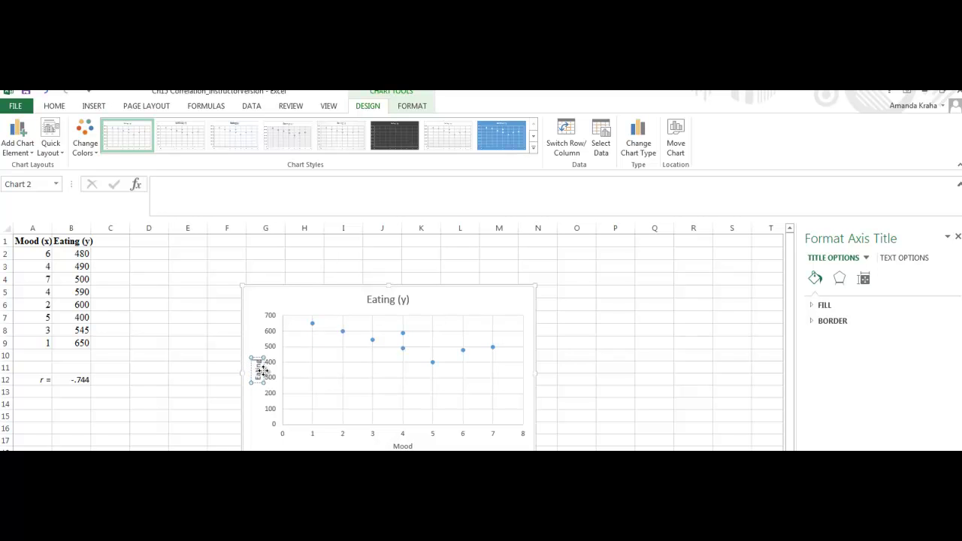
# Add a trendline to the Mood and Eating scatter chart.
pyautogui.click(260, 397)
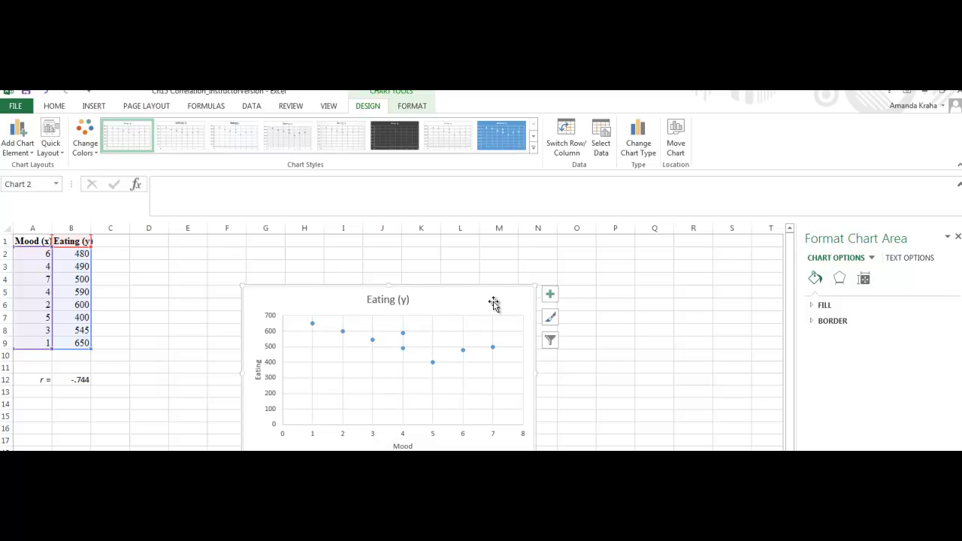
pyautogui.click(551, 295)
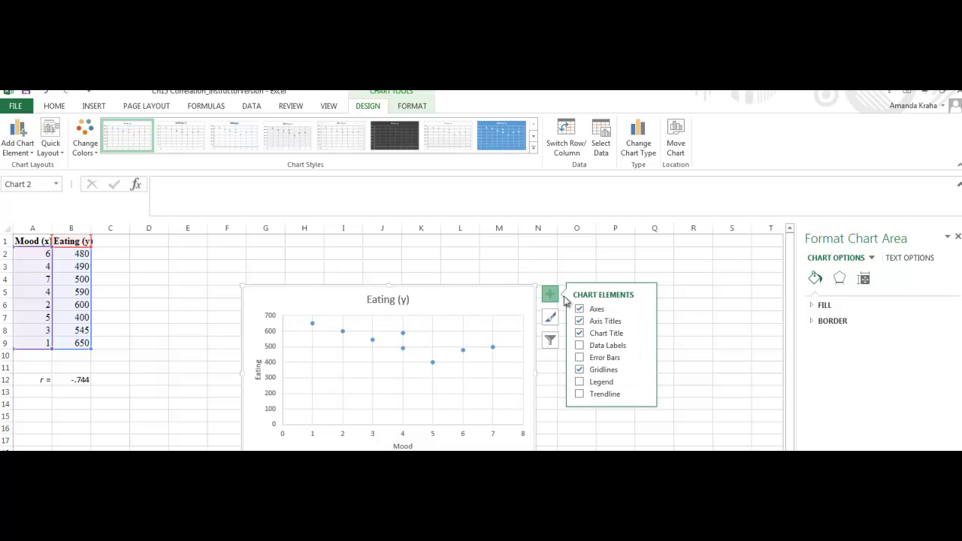
pyautogui.click(580, 395)
# Look over the practice worksheets on housing cost versus crime rate and internet use versus social interaction.
pyautogui.hotkey('ctrl', 'pagedown')
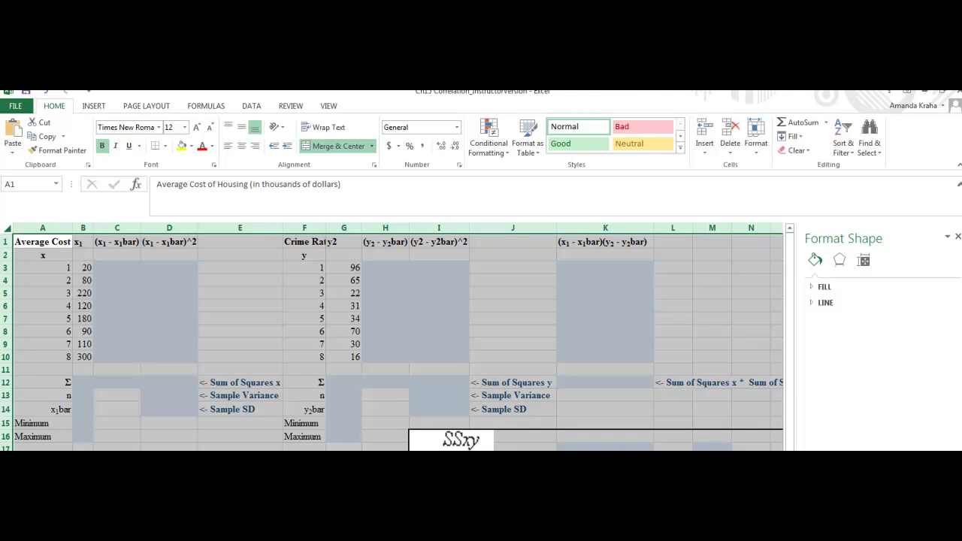
pyautogui.hotkey('ctrl', 'pagedown')
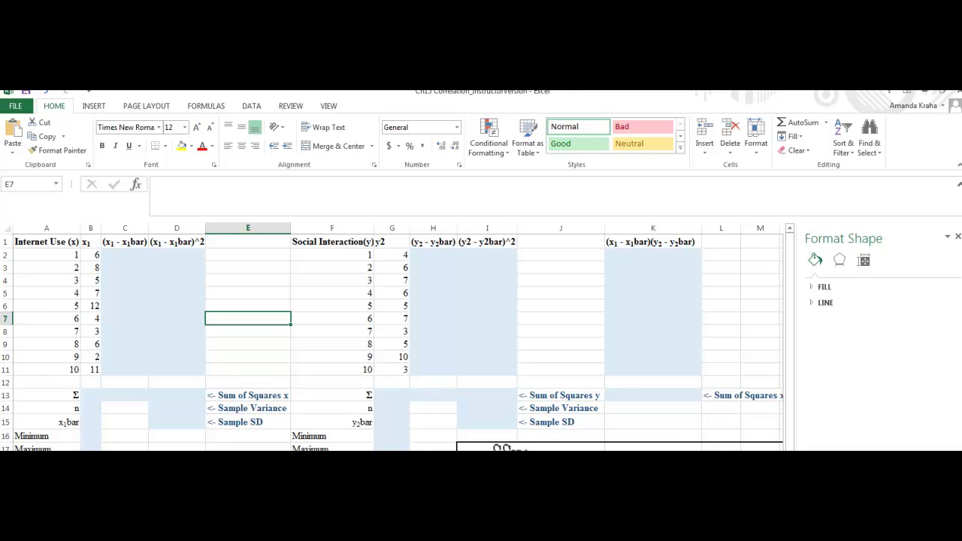
pyautogui.hotkey('ctrl', 'pagedown')
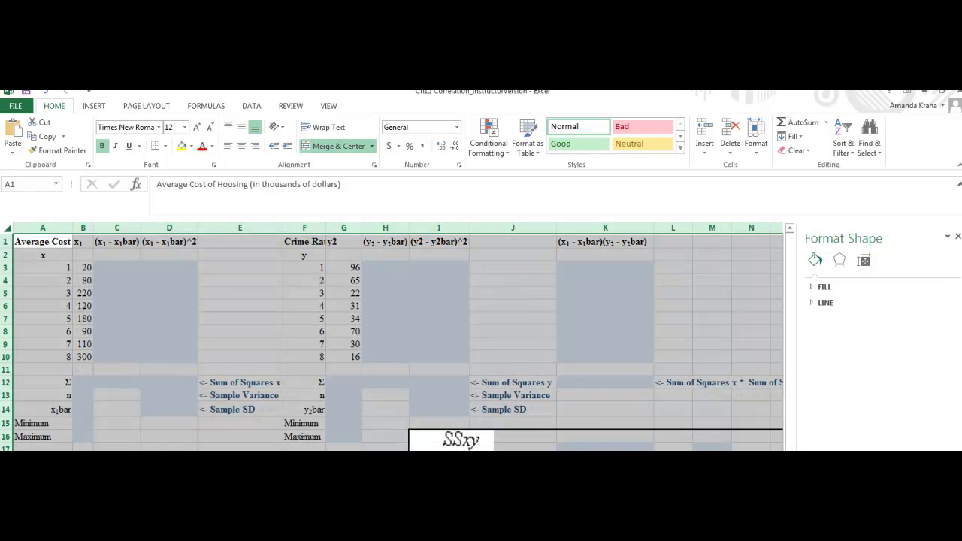